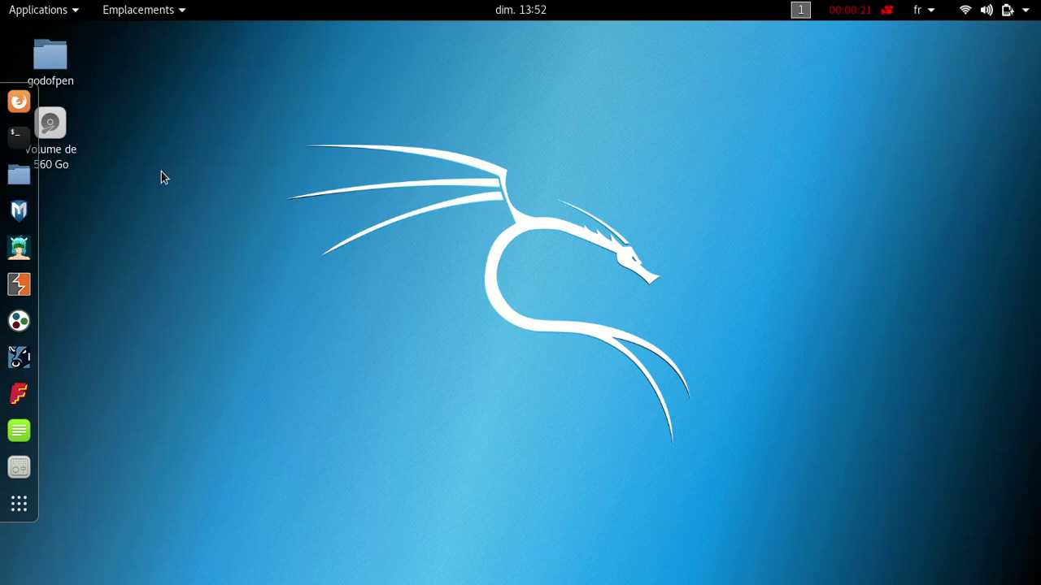
- Open Firefox and load google.com in a new tab
click(20, 102)
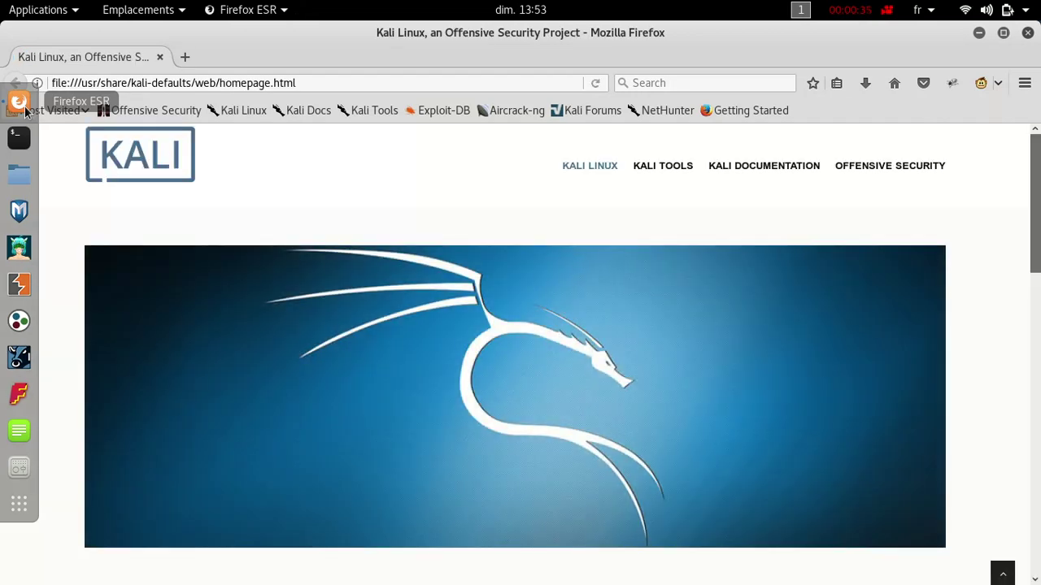
click(185, 57)
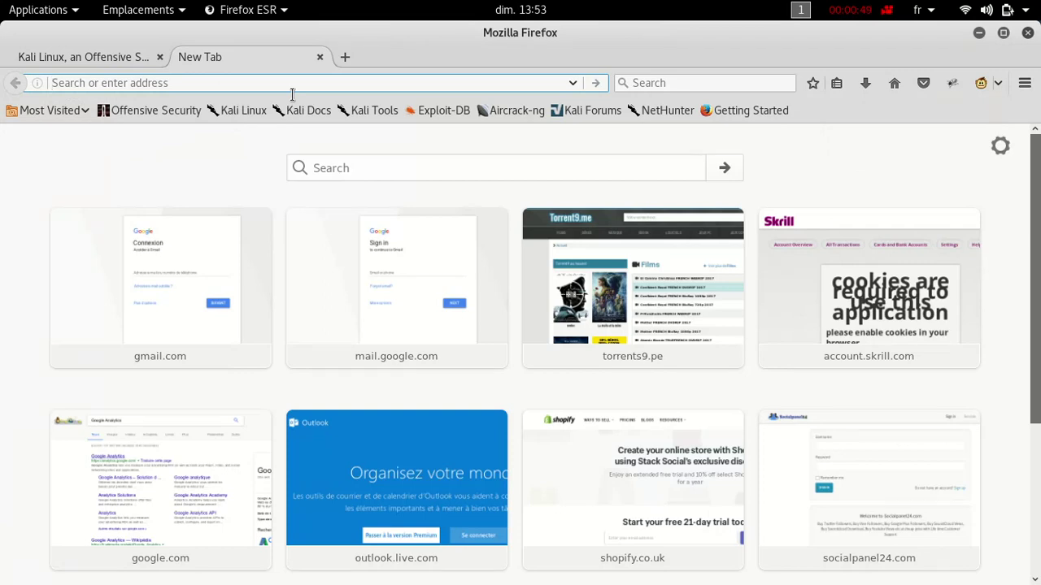
text(gog)
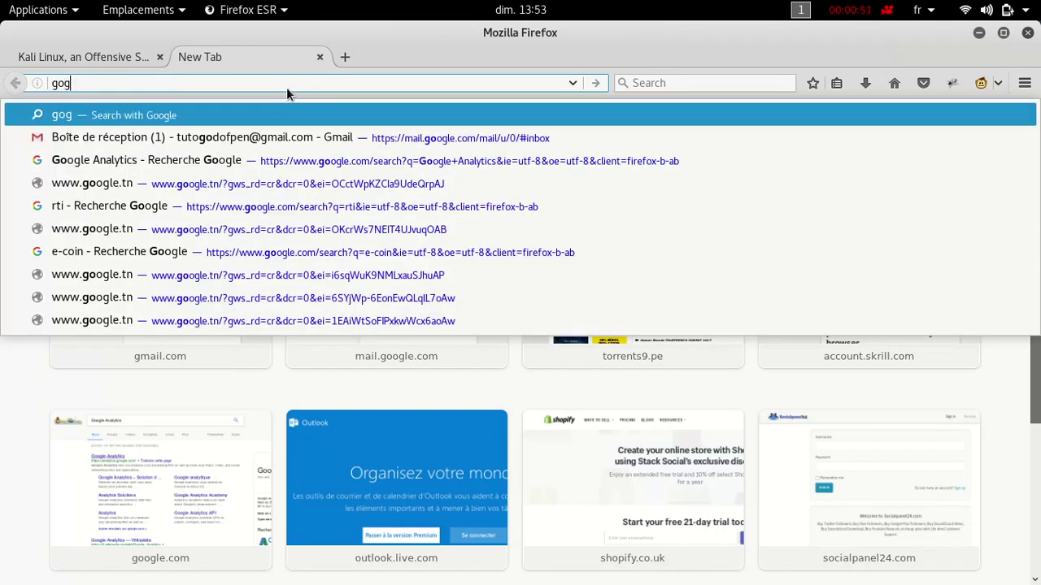
key(BackSpace)
text(ogle)
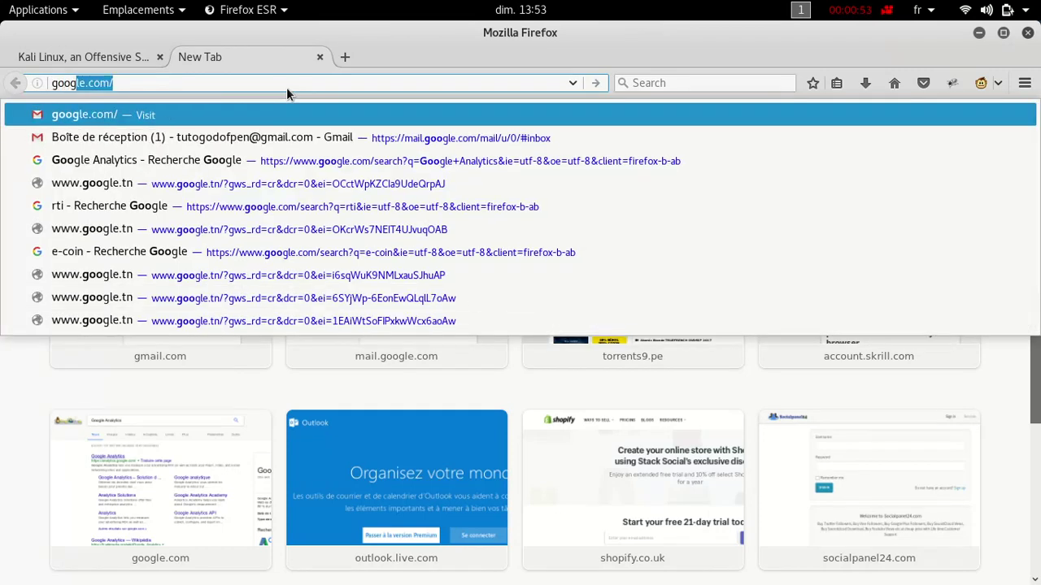
text(.com)
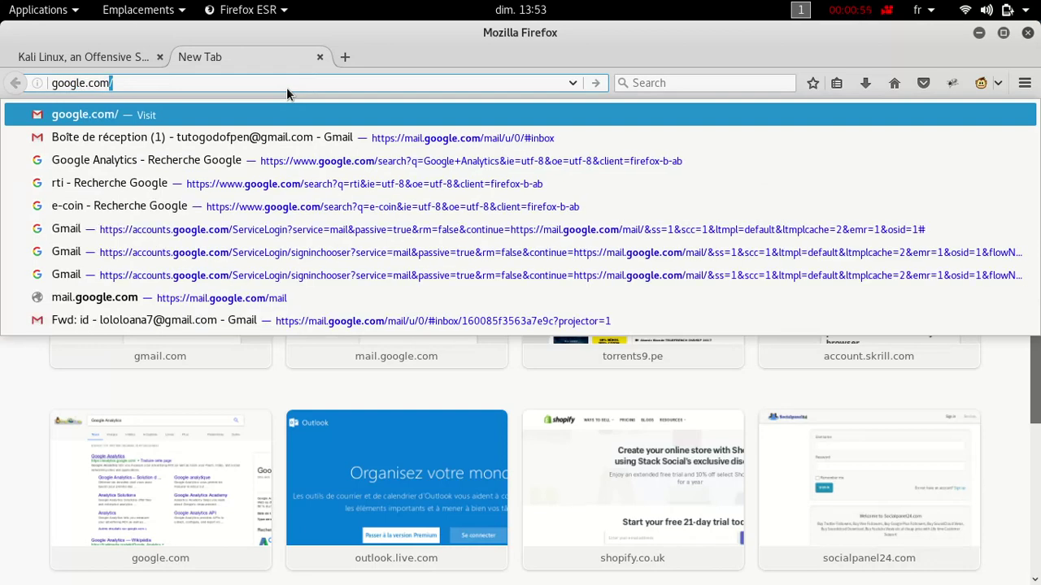
key(Return)
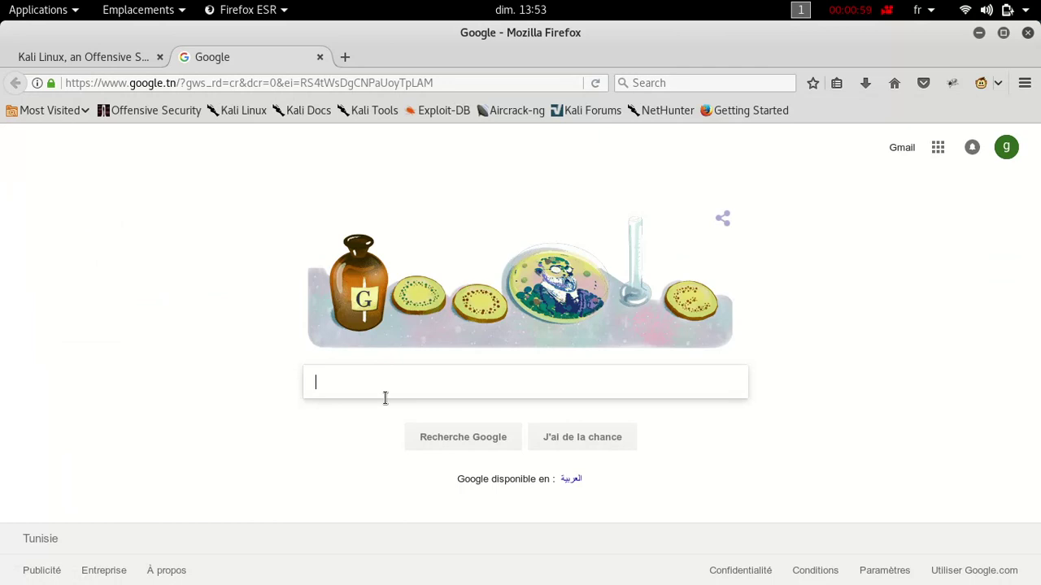
- Search Google for "genymotion" and open the official Genymotion Android Emulator site in a new tab
text(genymotion)
key(Return)
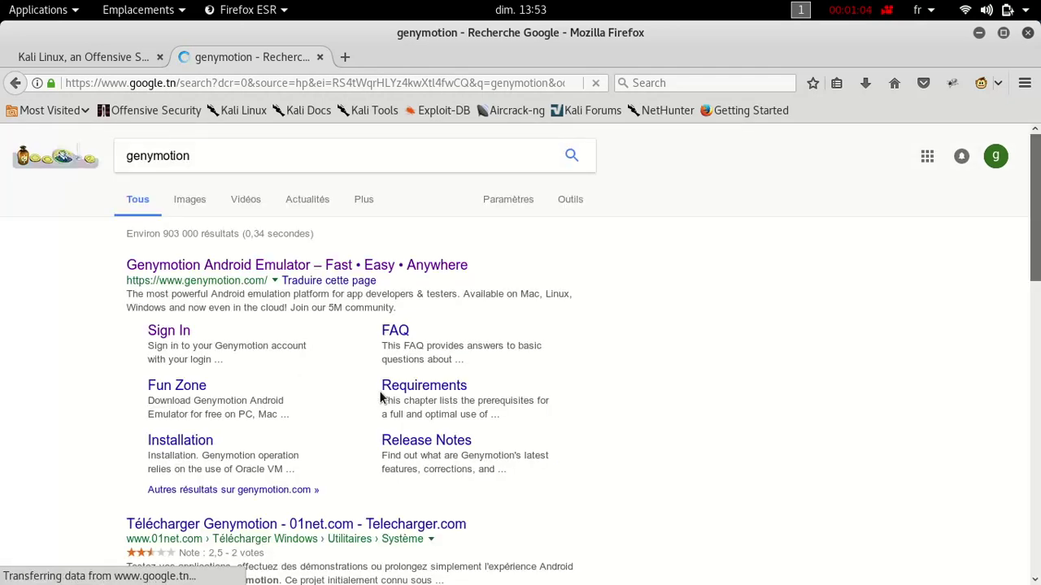
right_click(201, 278)
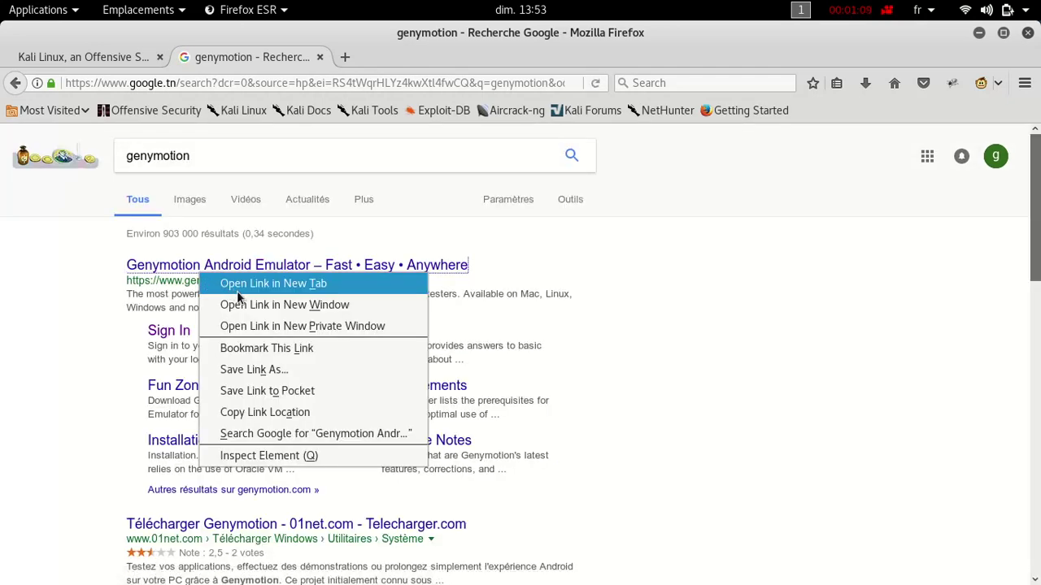
click(236, 288)
click(374, 63)
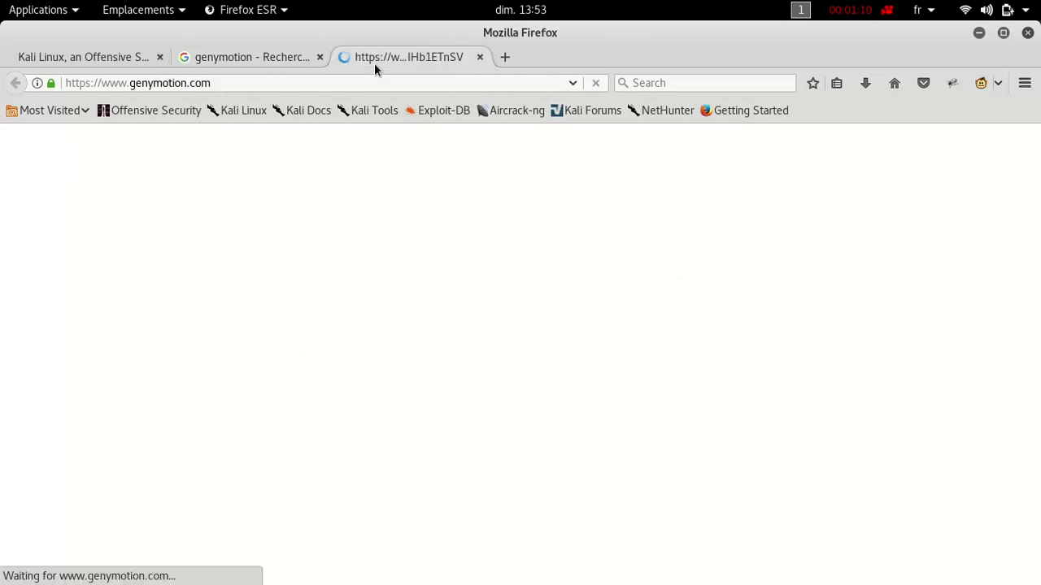
click(241, 60)
click(416, 58)
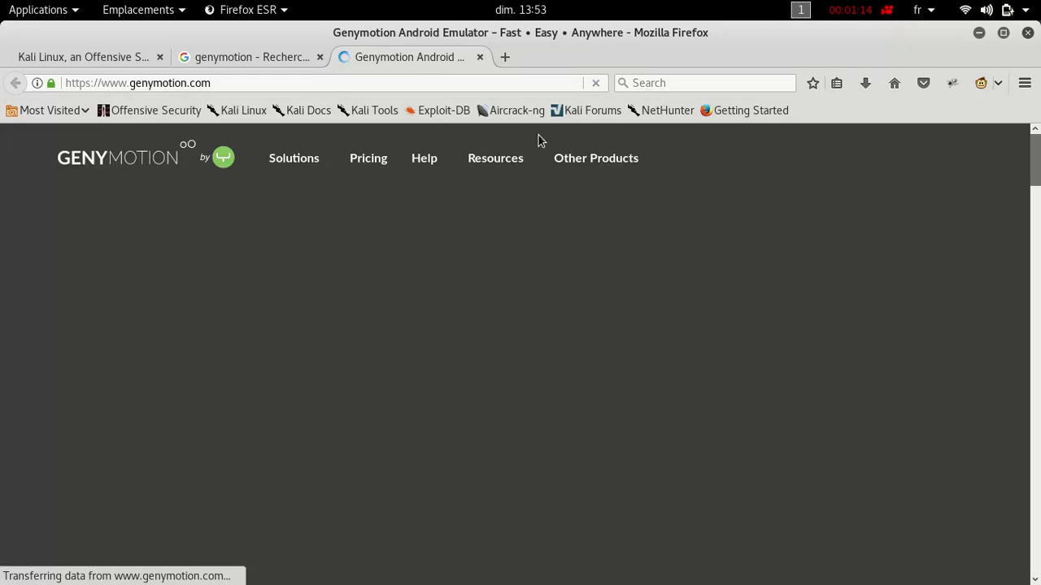
- Highlight the Genymotion site's address and open the site's account sign-in page
mouse_move(665, 182)
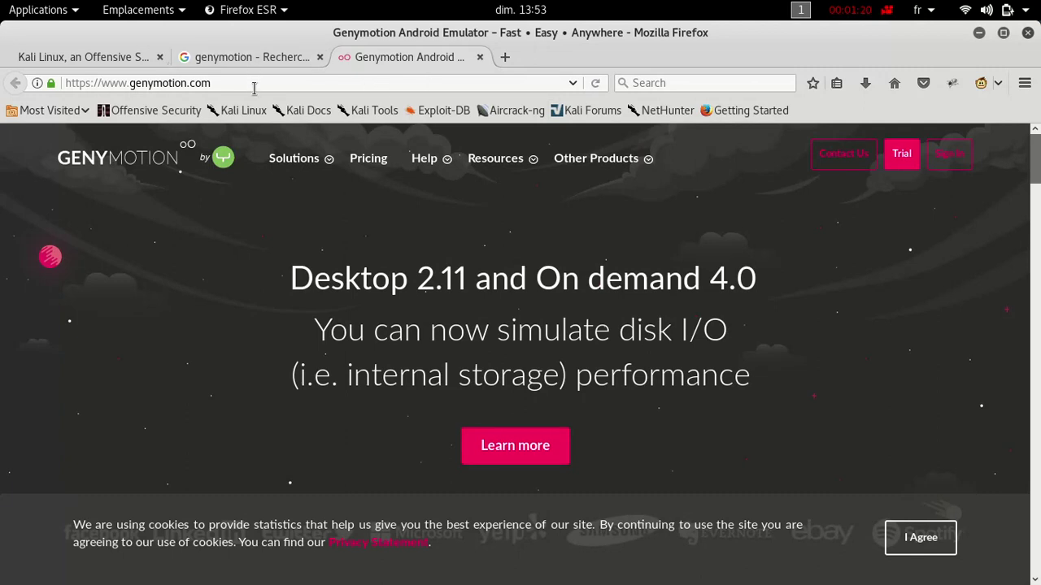
click(67, 83)
drag(67, 83, 236, 96)
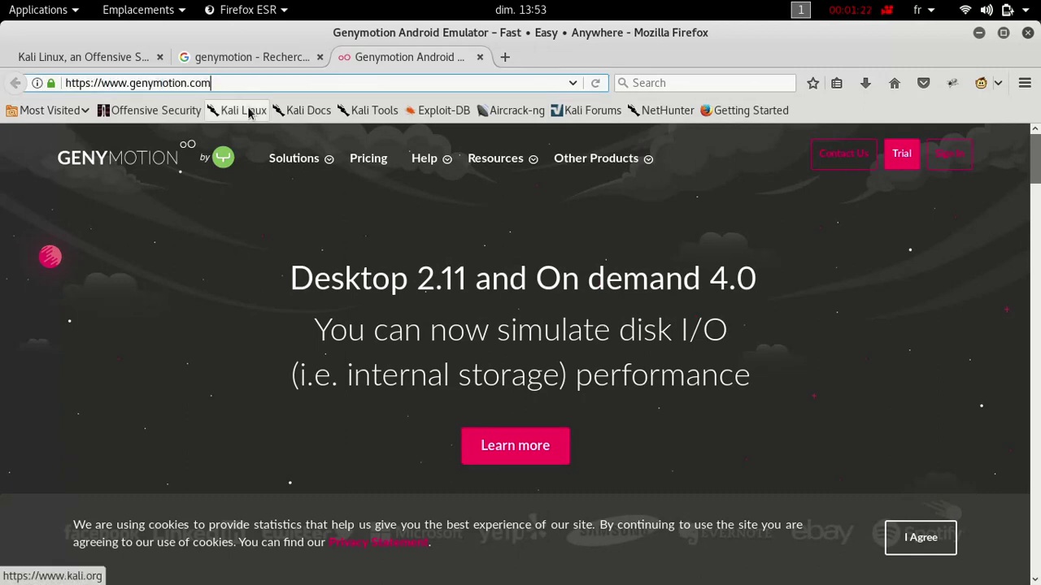
click(916, 156)
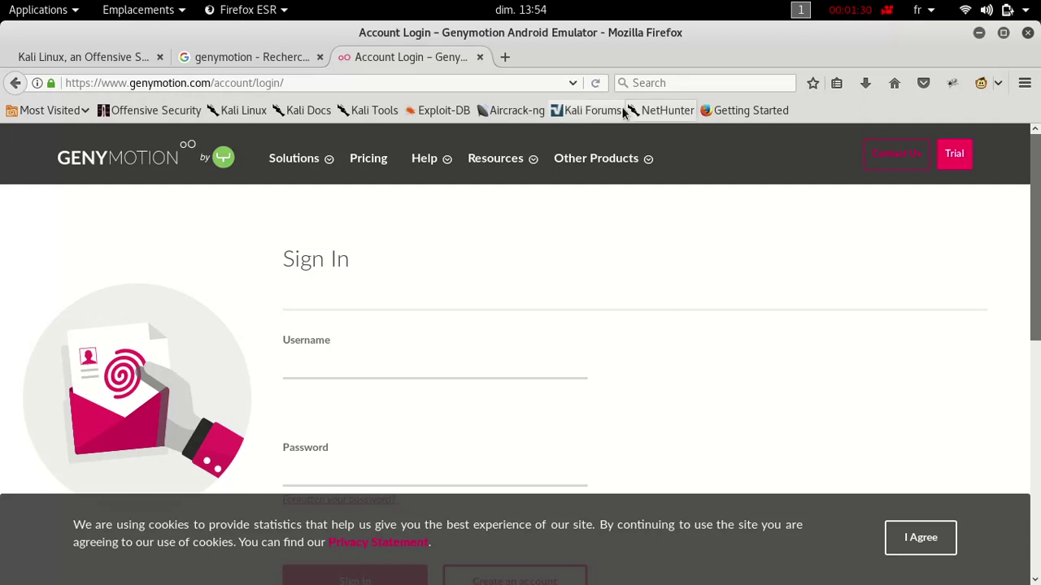
- Open the Gmail inbox from gmail.com in a new tab and return to the Genymotion sign-in page
click(517, 57)
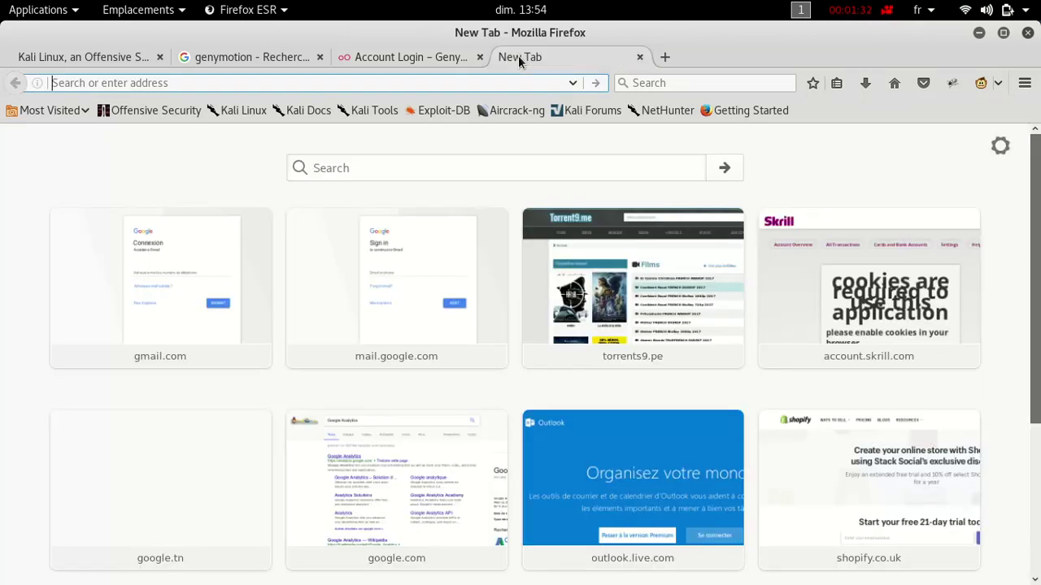
text(gmail.com/)
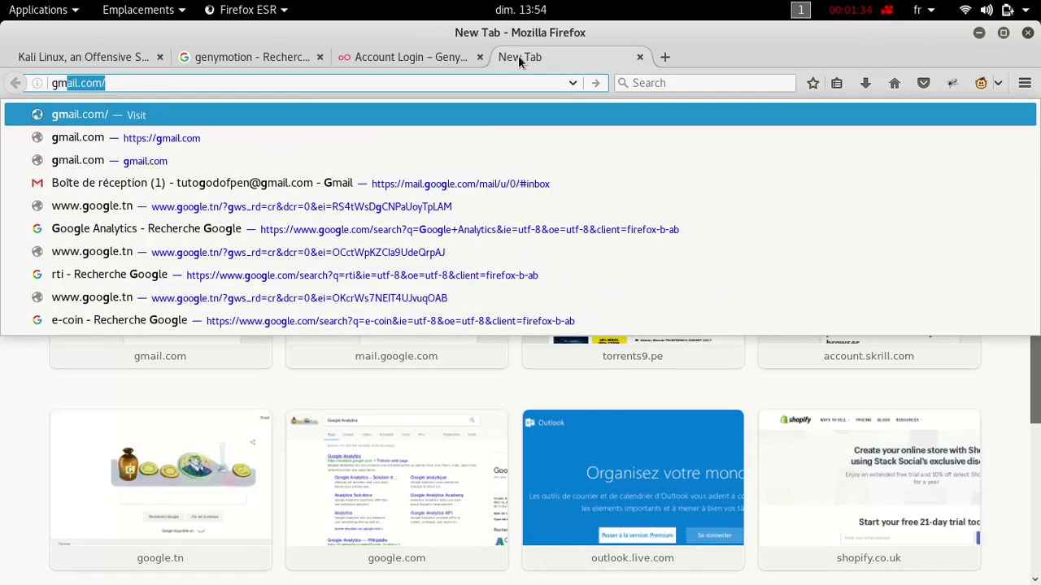
key(Return)
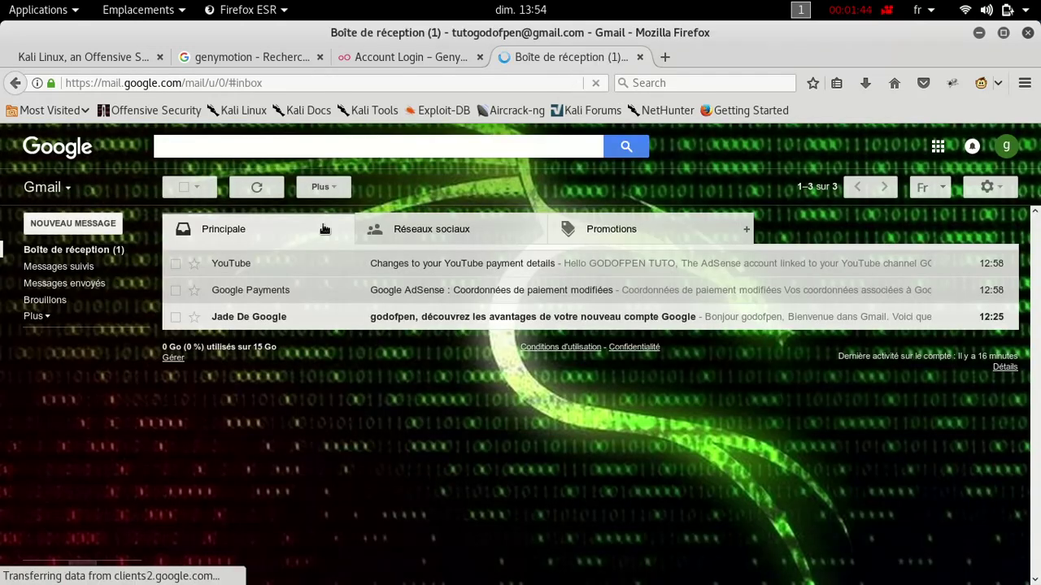
click(376, 64)
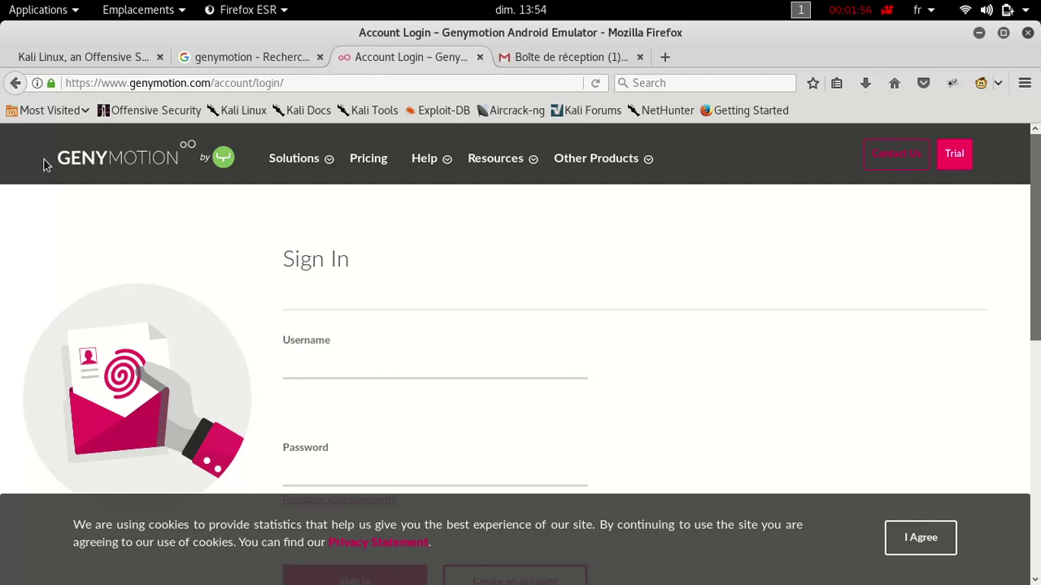
mouse_move(4, 154)
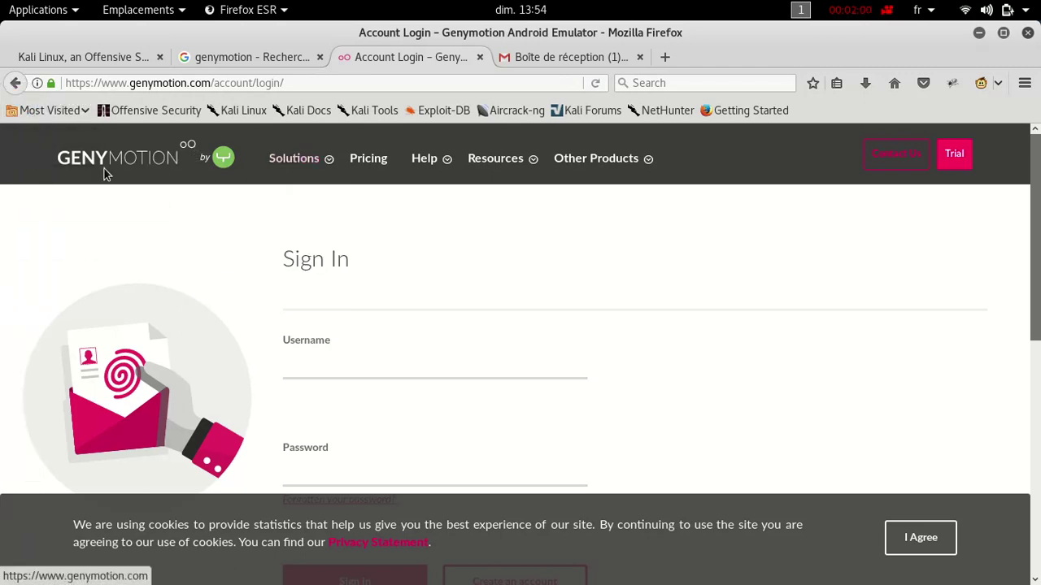
- Minimize the browser, open a terminal, and list the contents of the Téléchargements folder after changing into it
click(978, 34)
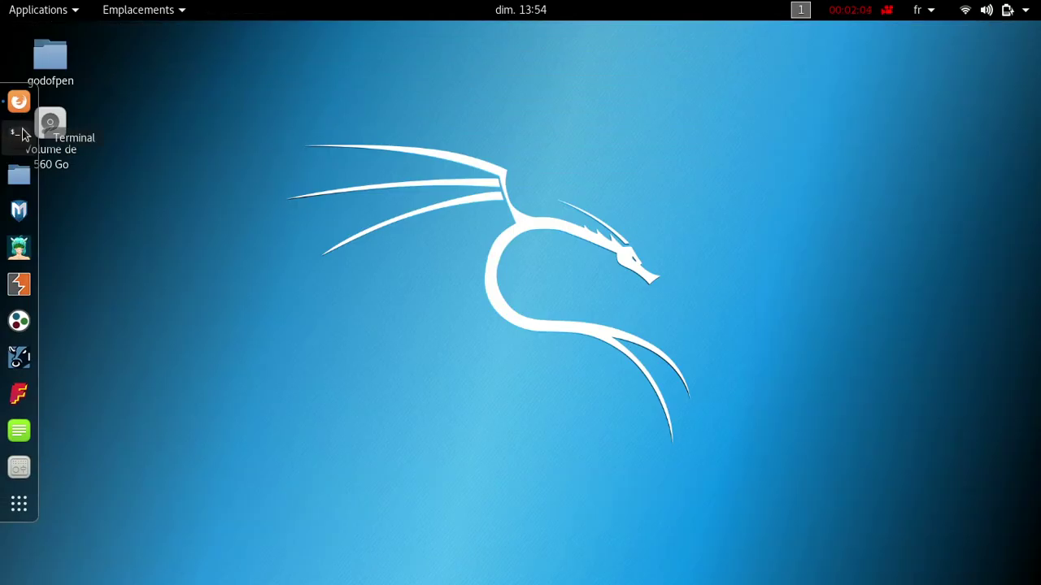
click(19, 134)
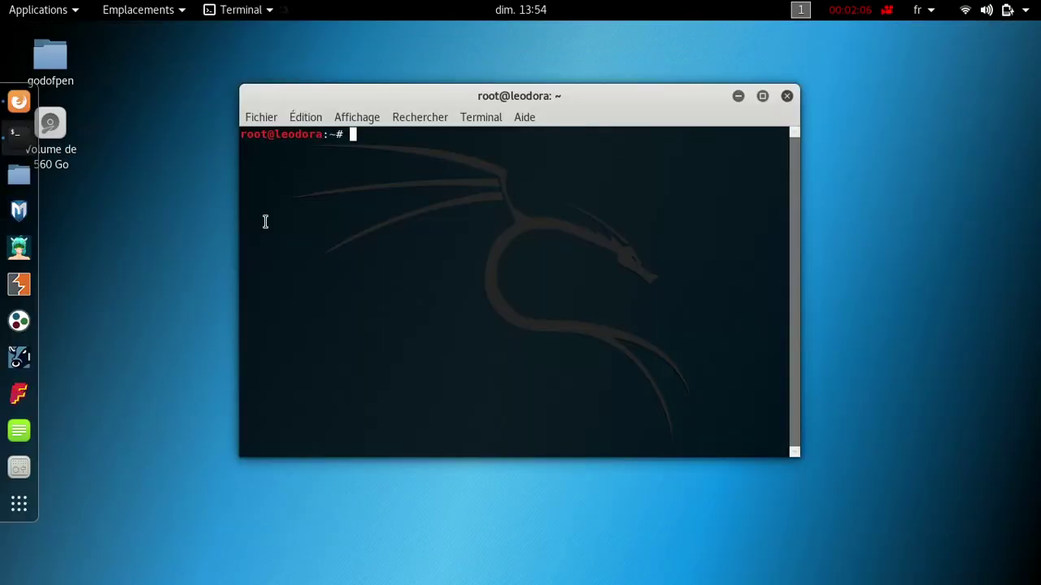
text(ls)
key(Return)
text(cd T)
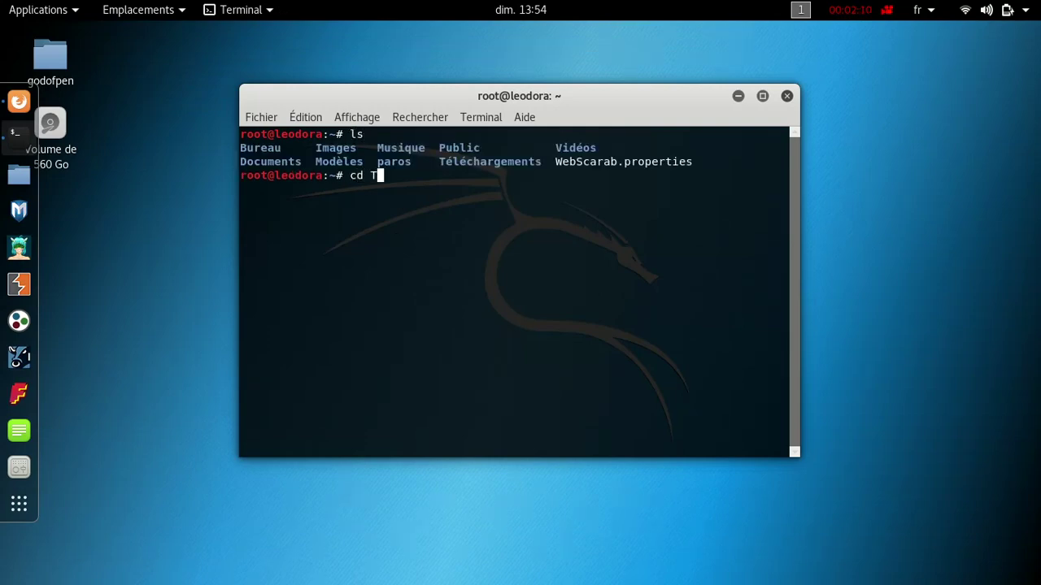
key(Tab)
key(Return)
text(ls)
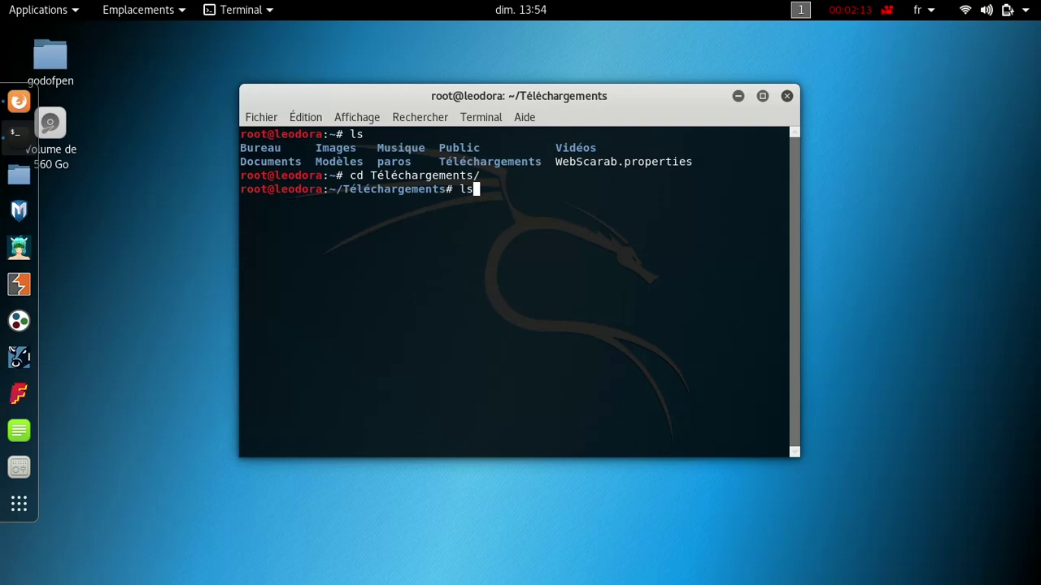
key(Return)
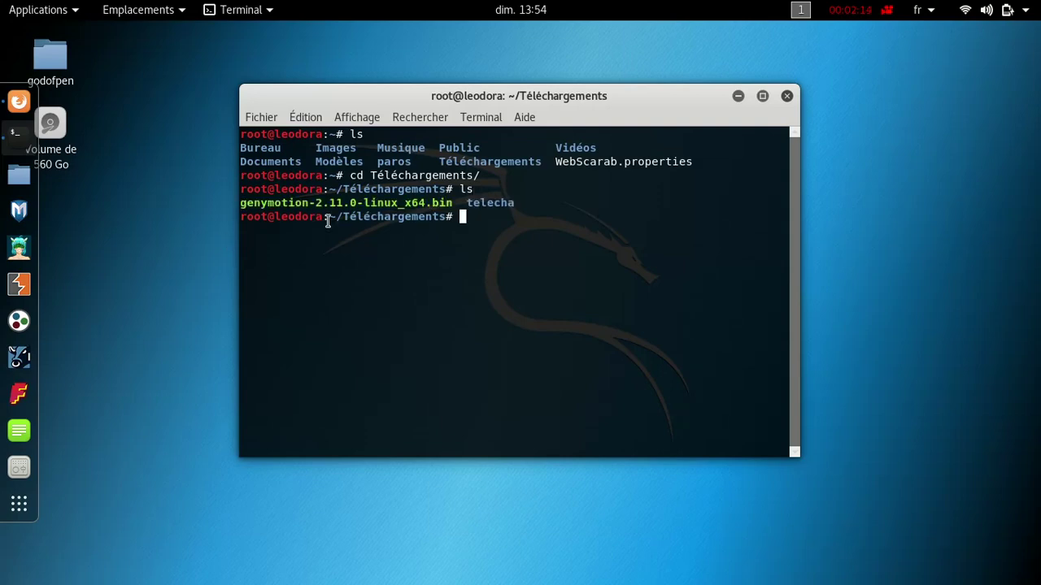
- Make genymotion-2.11.0-linux_x64.bin executable with chmod +x
drag(452, 203, 245, 188)
click(460, 227)
text(chmod +)
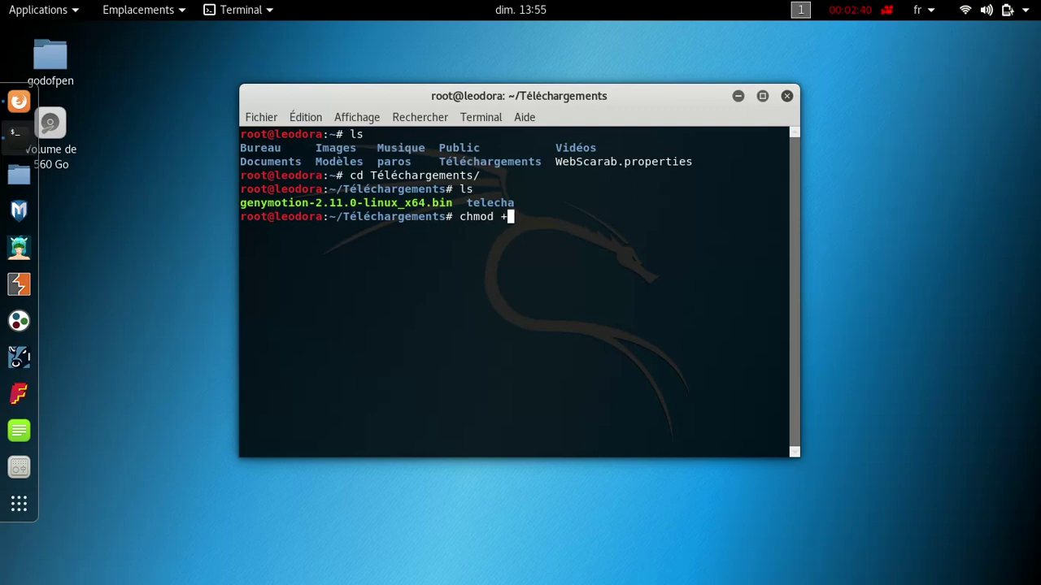
text(x ge)
key(Tab)
key(Return)
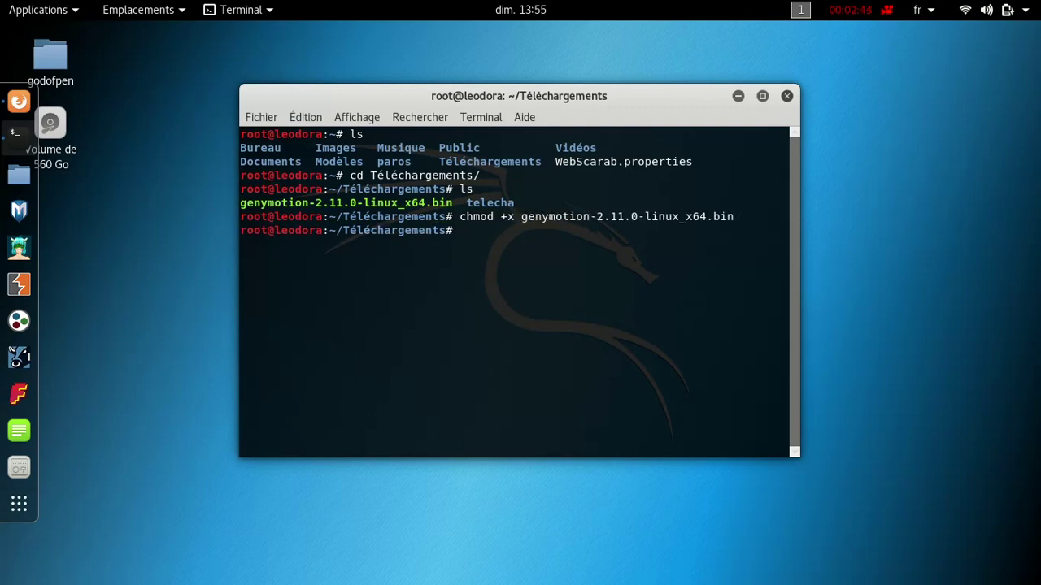
- Run the installer ./genymotion-2.11.0-linux_x64.bin from the terminal
text(./gen)
key(Tab)
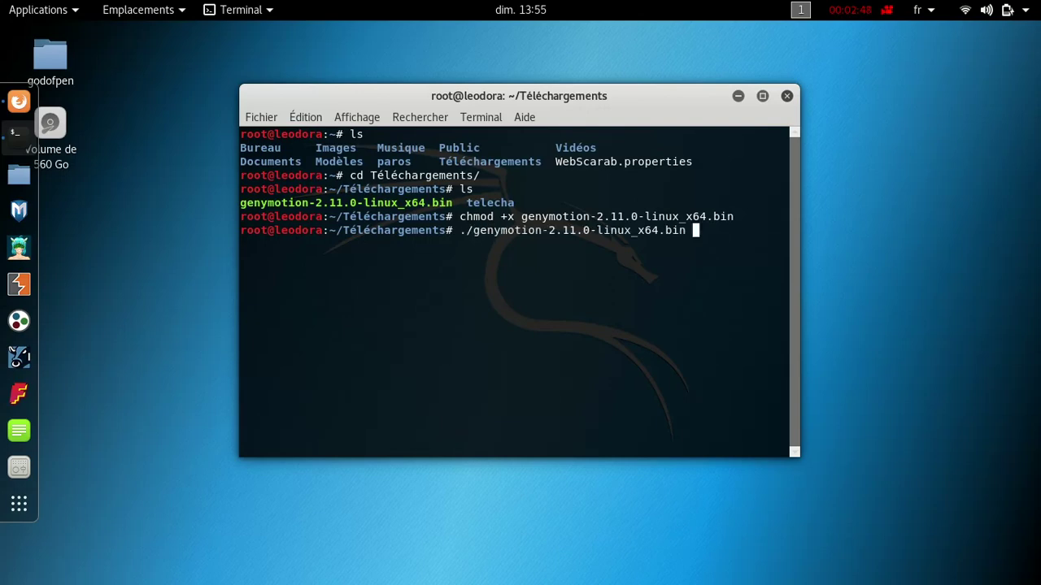
key(Return)
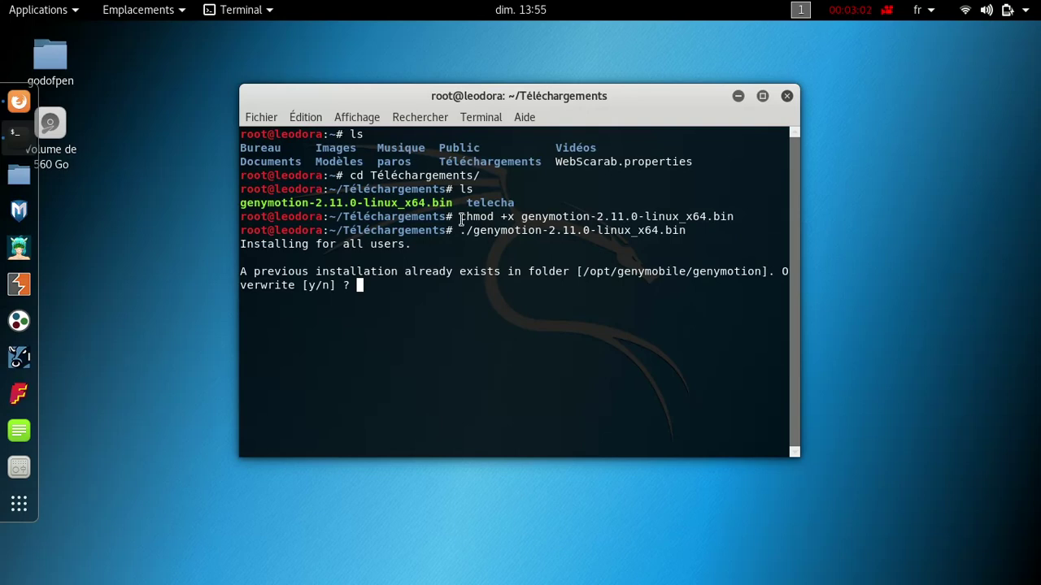
- Close the terminal and the Firefox window with all its tabs
click(789, 98)
mouse_move(2, 2)
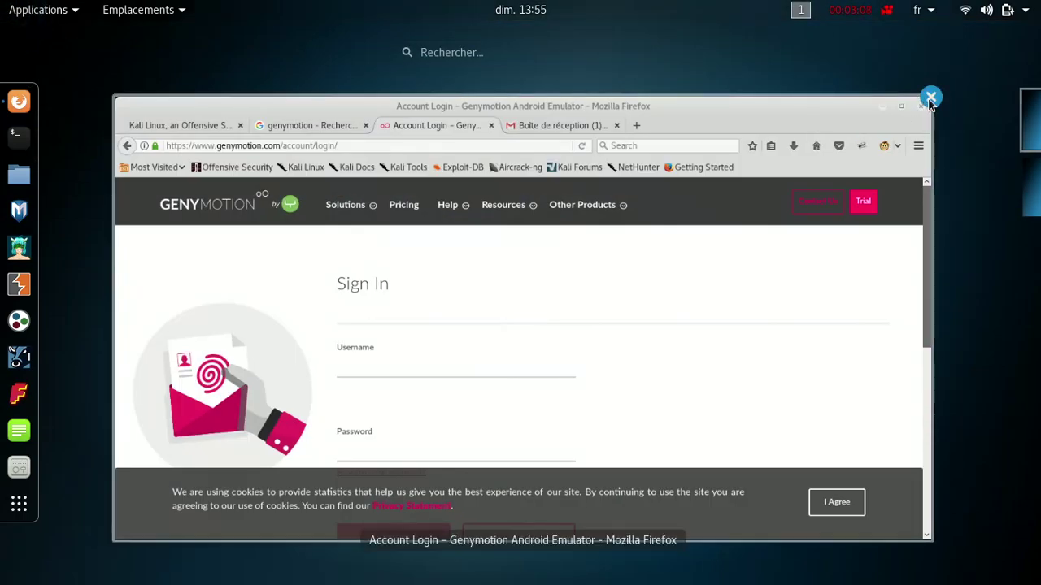
click(931, 98)
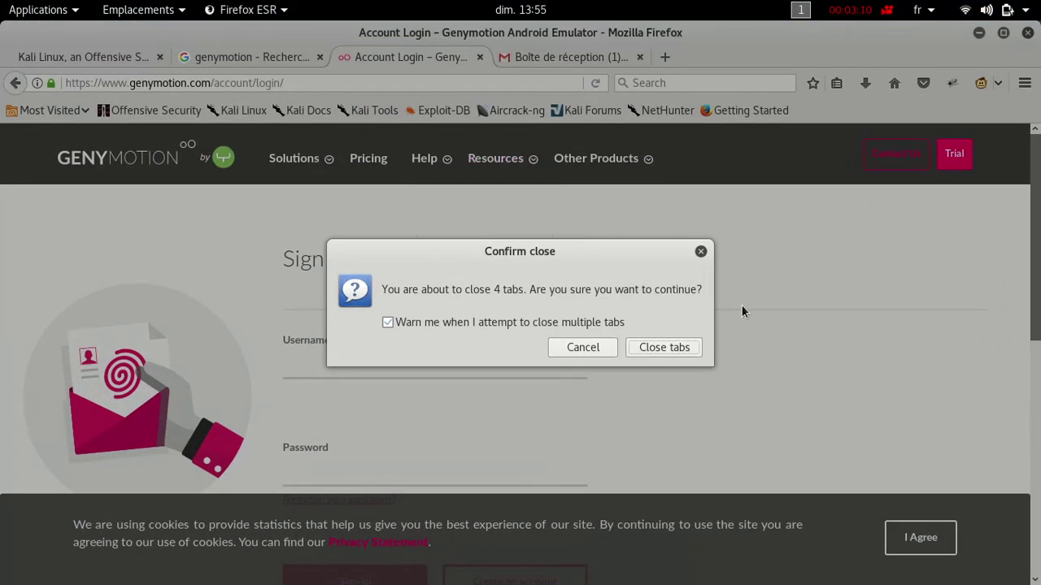
key(Escape)
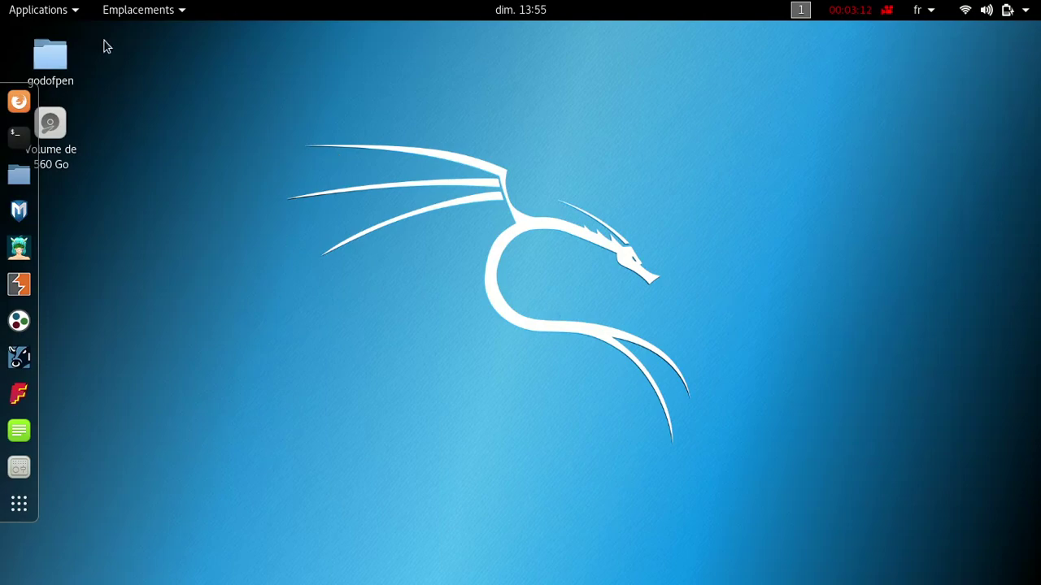
- Launch Genymotion from the installed applications under Applications habituelles
click(41, 11)
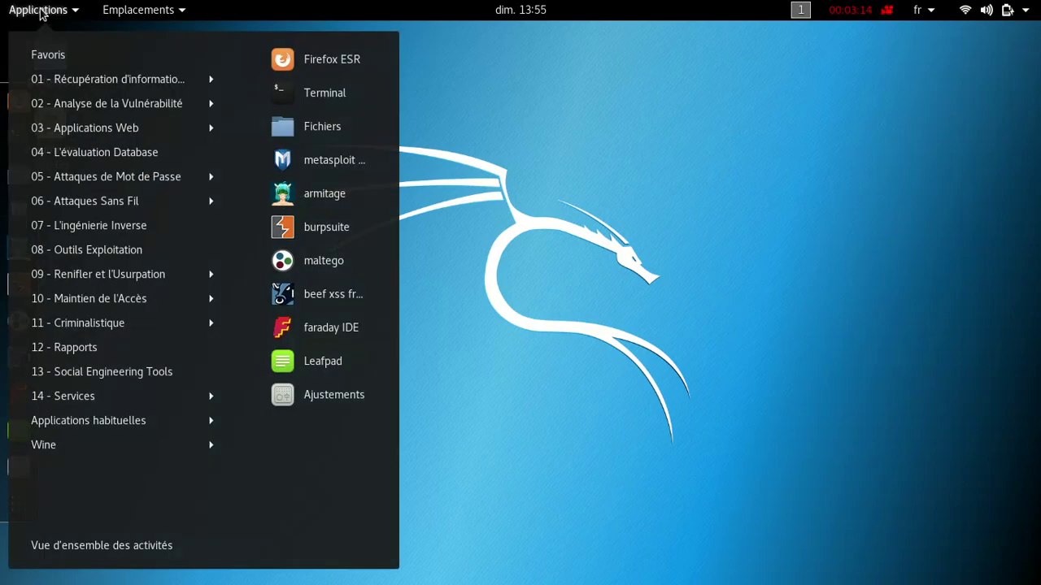
click(94, 423)
mouse_move(95, 447)
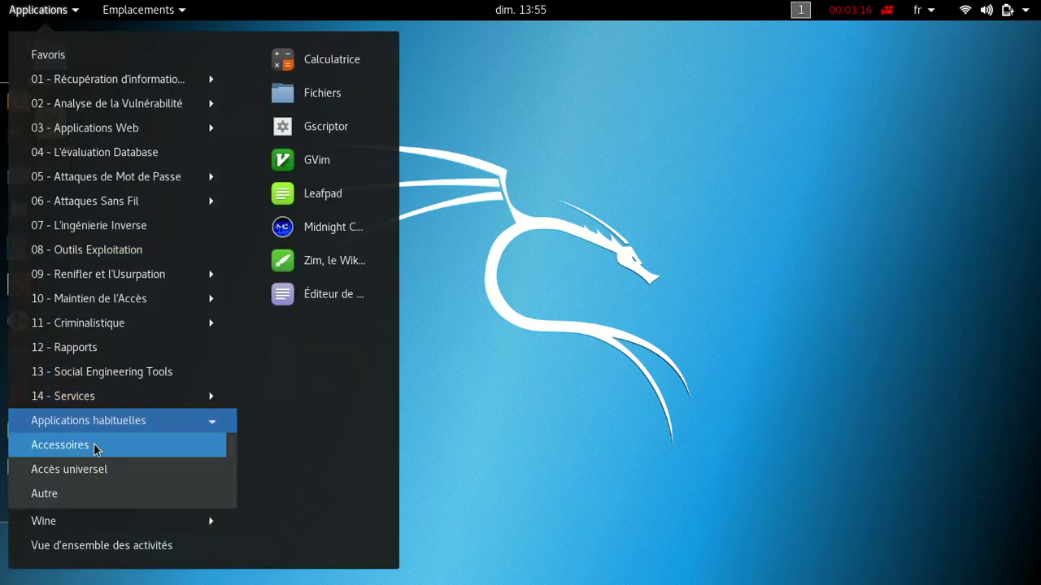
key(Down)
key(Down)
key(Down)
key(Down)
key(Down)
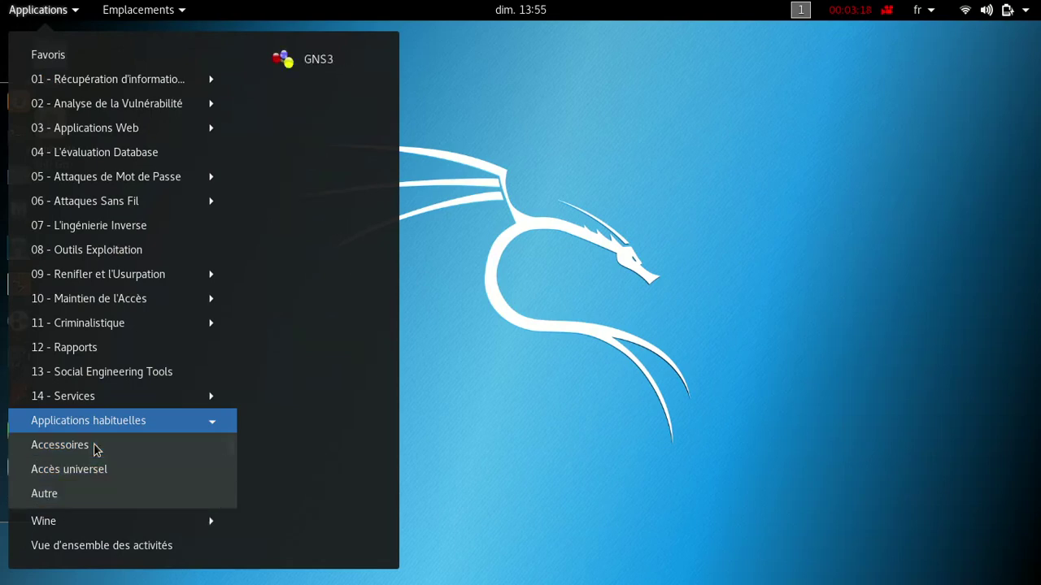
key(Down)
key(Down)
key(Right)
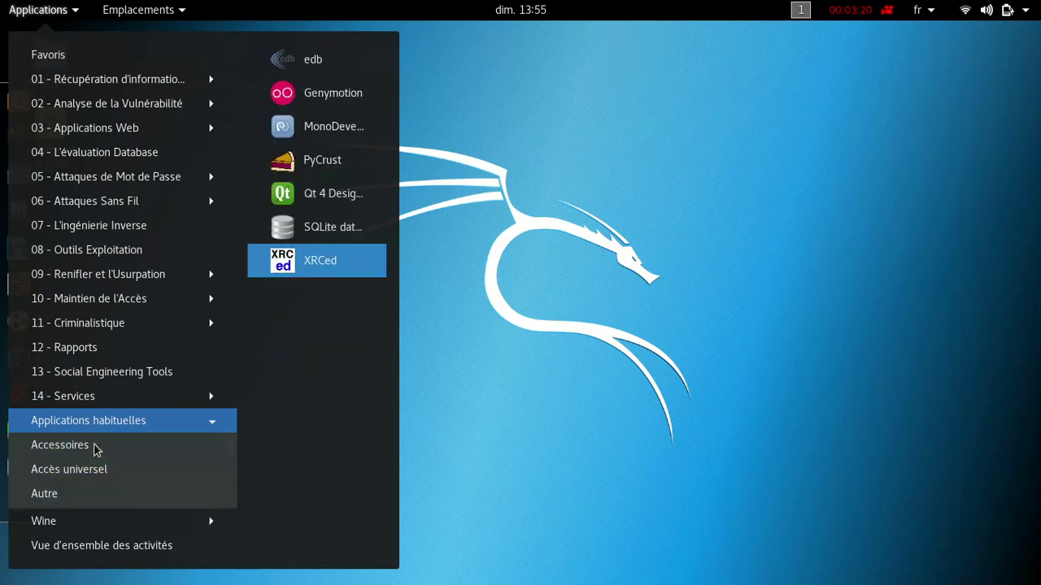
key(Up)
key(Up)
key(Up)
key(Up)
key(Up)
key(Return)
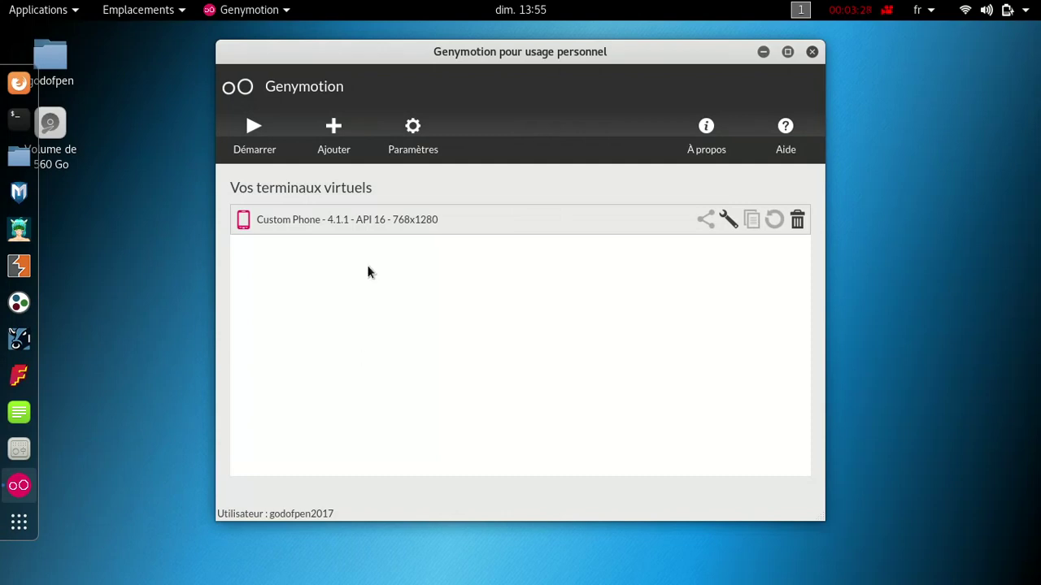
- Start adding a virtual device and choose the Custom Phone - 4.2.2 - API 17 - 768x1280 template
click(335, 122)
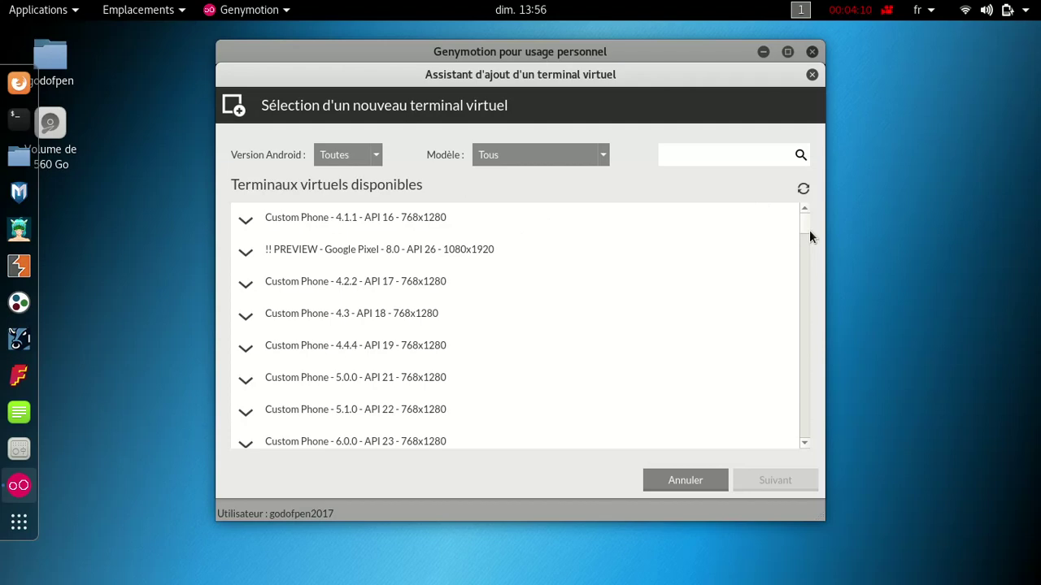
drag(809, 232, 809, 237)
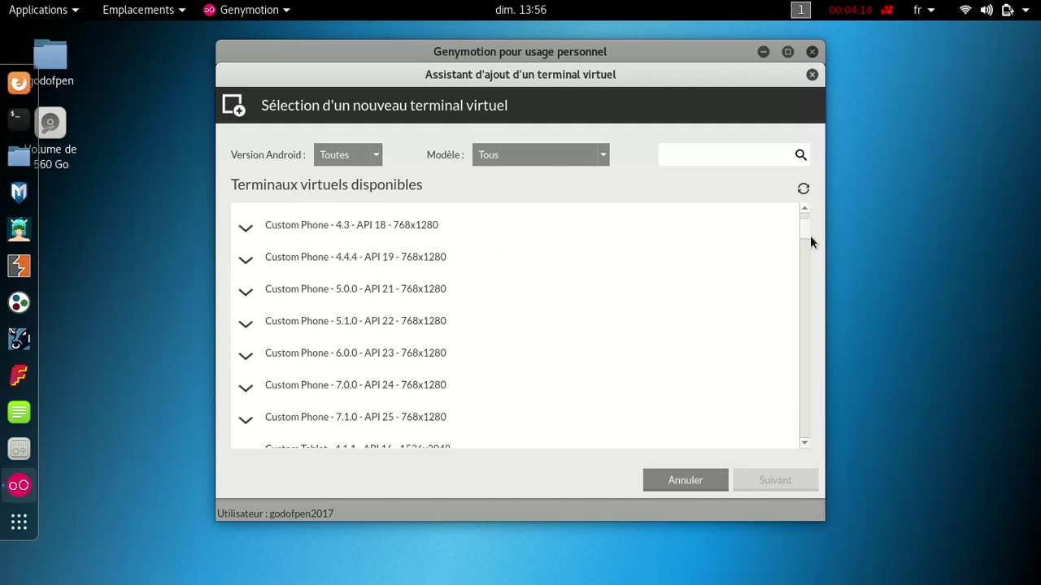
drag(811, 237, 786, 179)
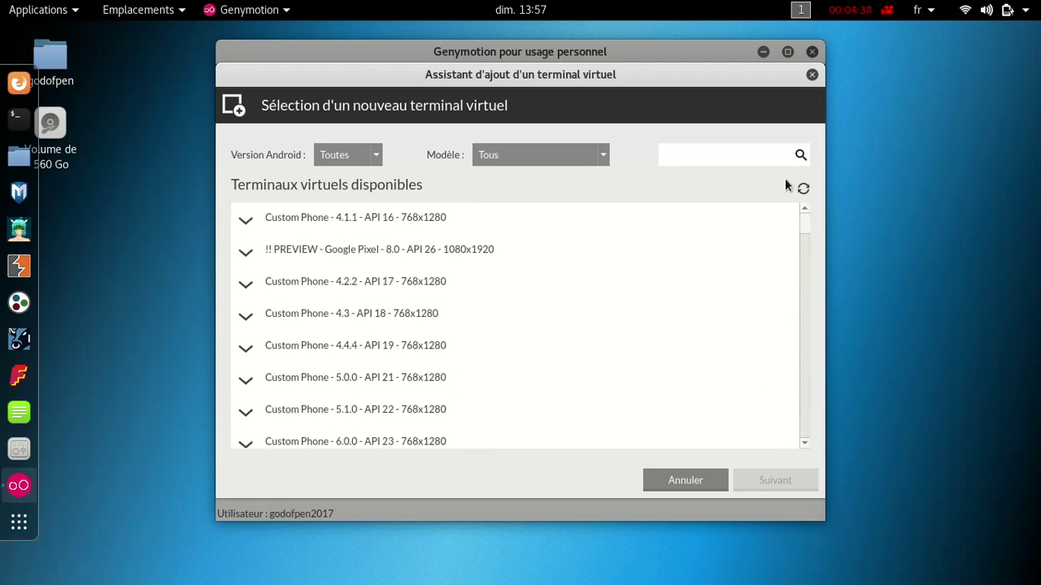
click(359, 281)
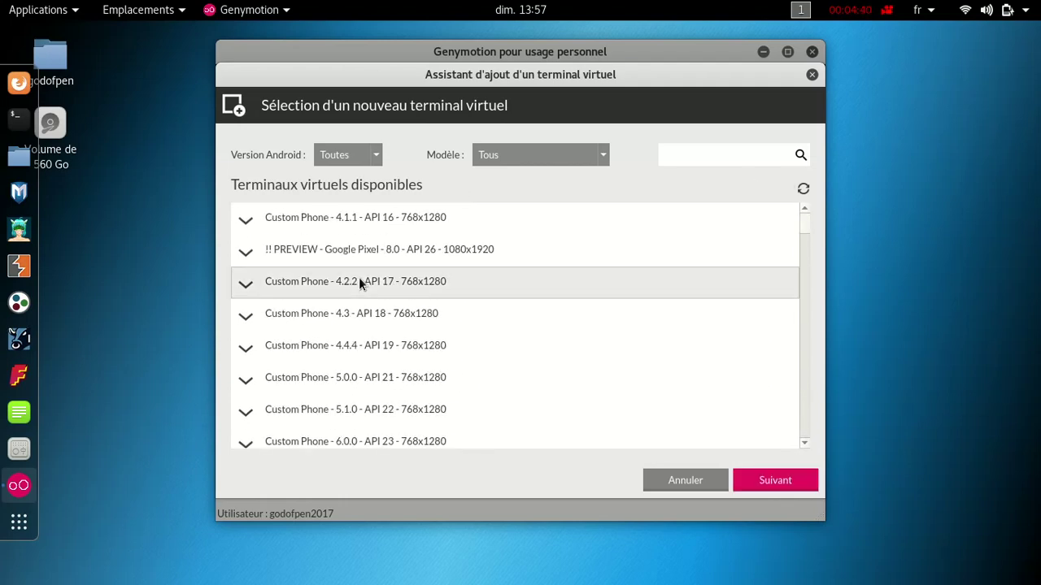
click(381, 282)
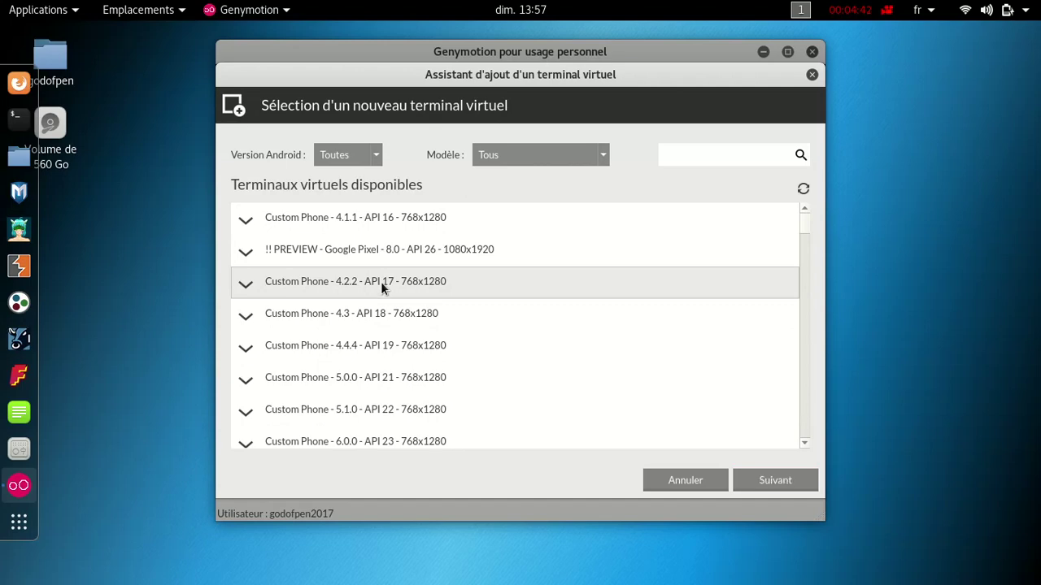
click(776, 484)
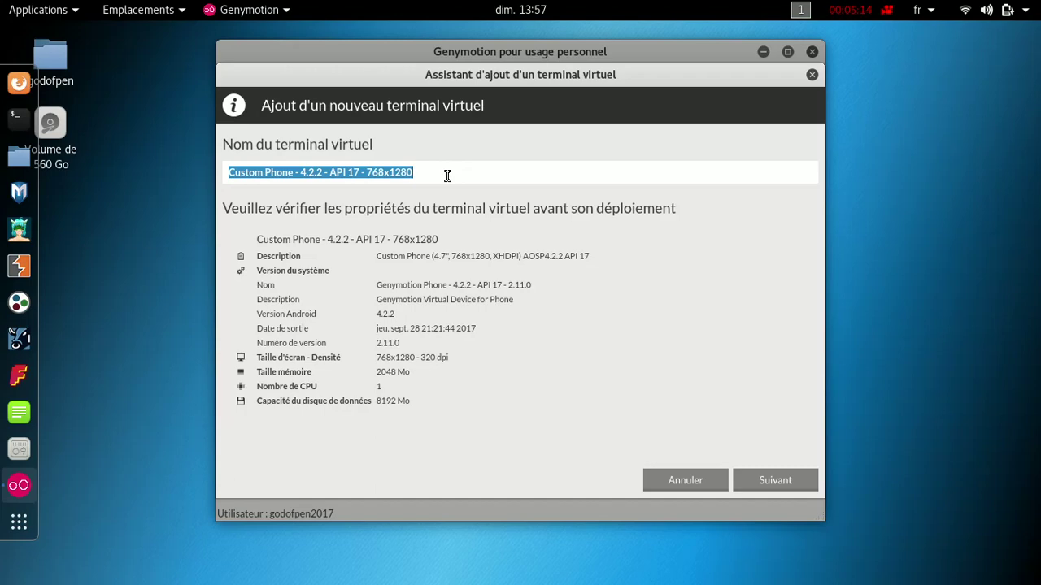
- Name the new virtual device gosofpen and start its download and deployment
text(goso)
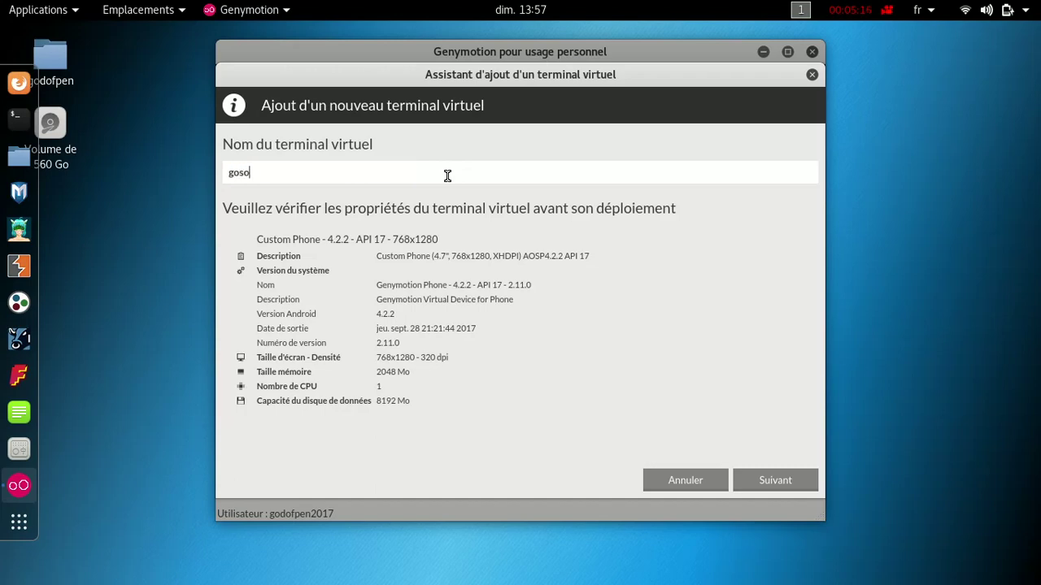
text(fpen)
click(766, 489)
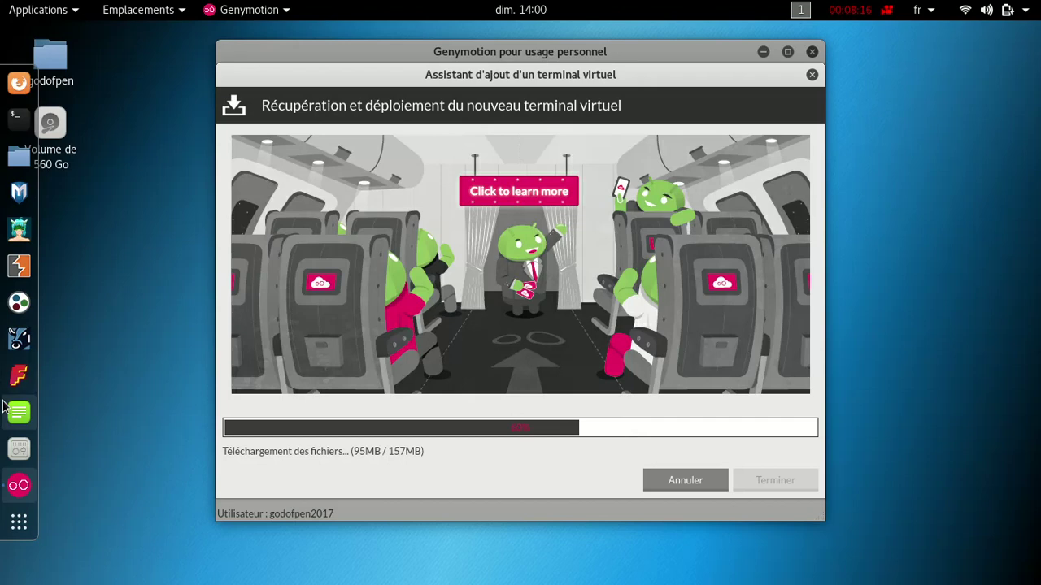
- Open the Leafpad text editor and write the first note line "-telecharger genymotion"
click(18, 412)
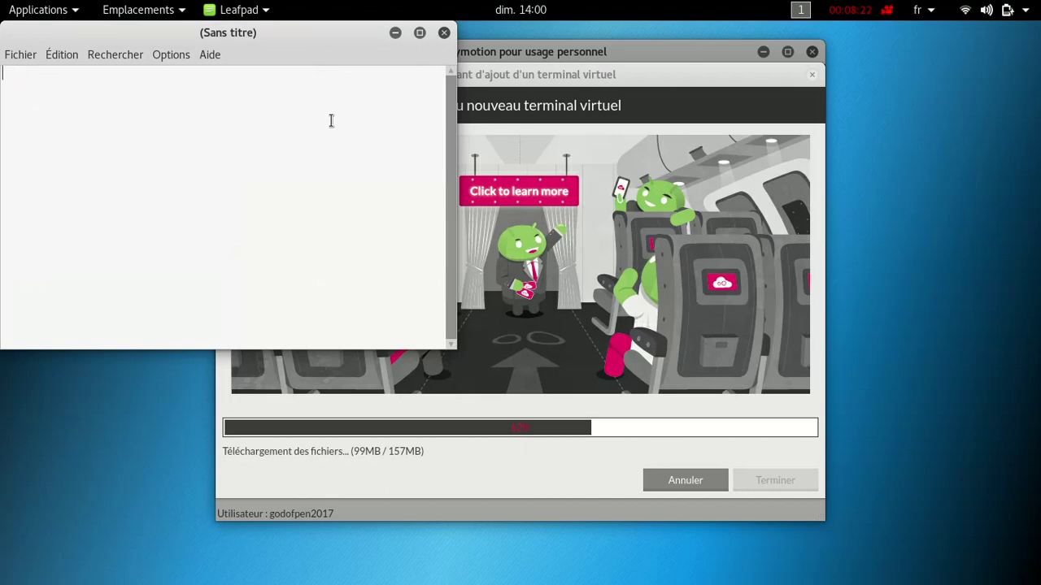
text(te)
key(BackSpace)
key(BackSpace)
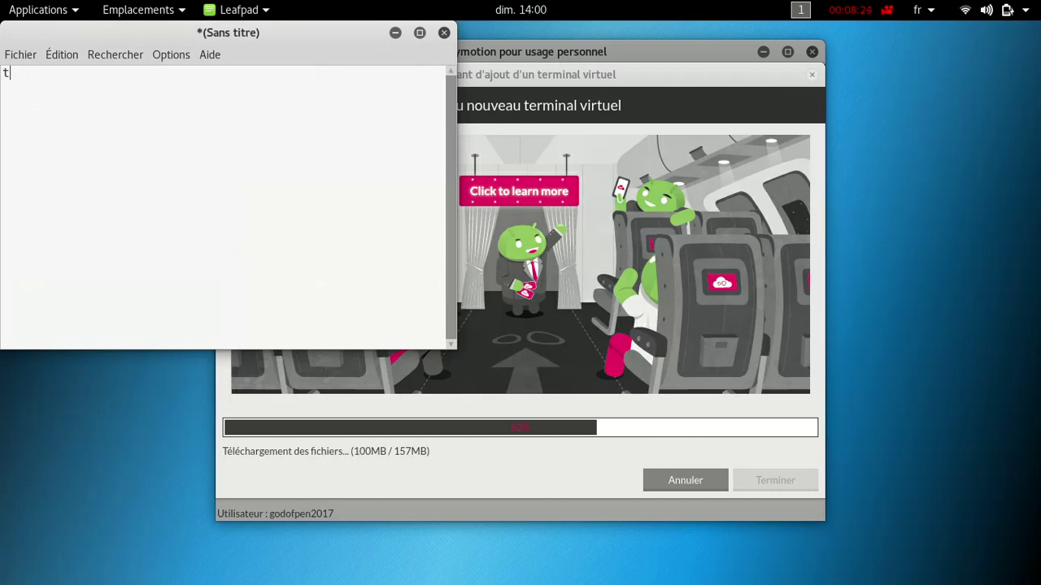
text(-telechargetr)
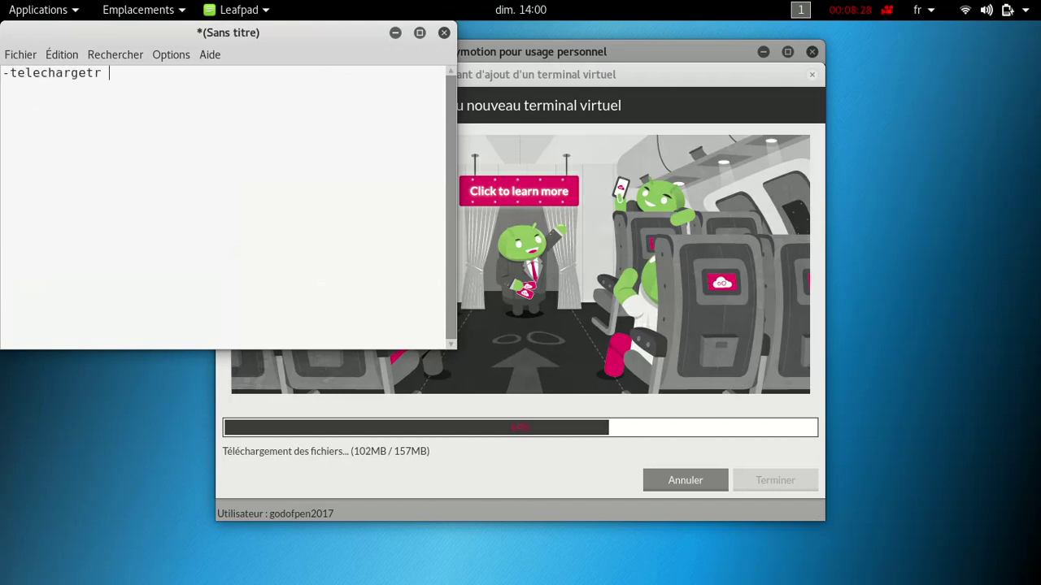
key(BackSpace)
key(BackSpace)
text(r genymotion )
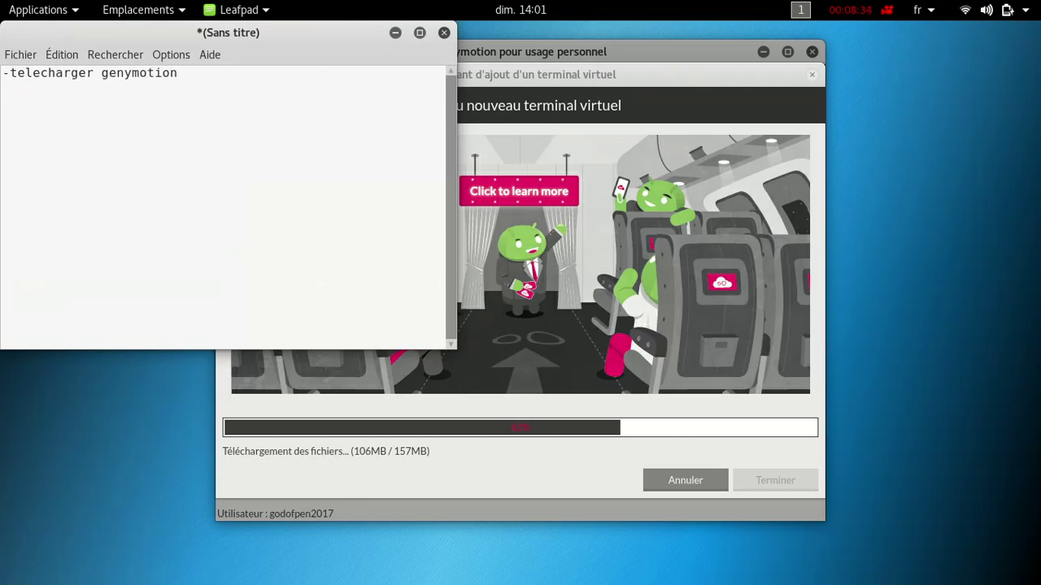
- Add a second note line reading "-installation de genymotion"
text(-installation de gen)
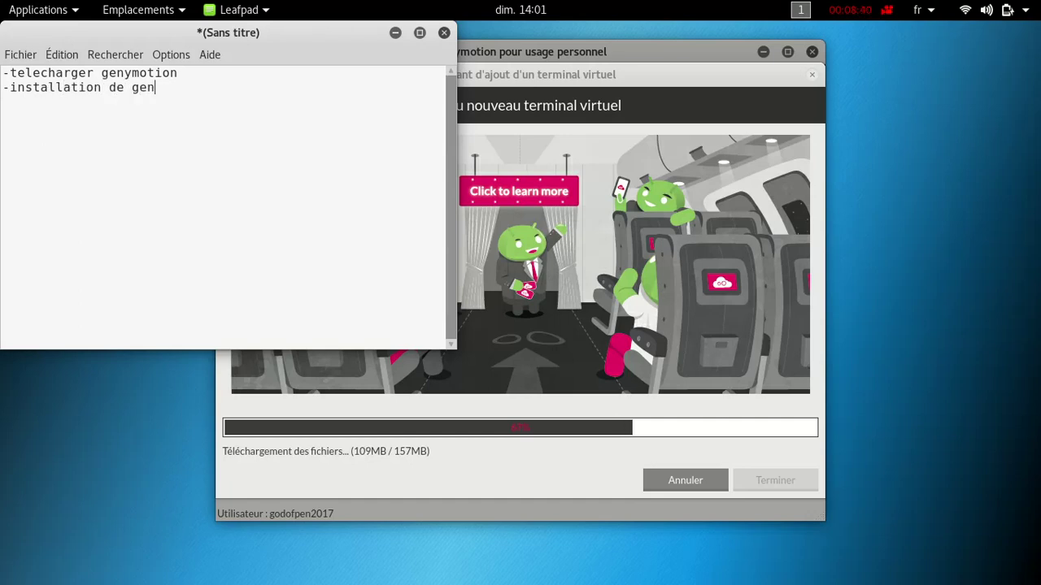
text(ymotio,)
key(BackSpace)
text(n)
- Add an indented line "*chmod +x nom_du_paquet" under the installation note
key(Return)
key(Tab)
key(Tab)
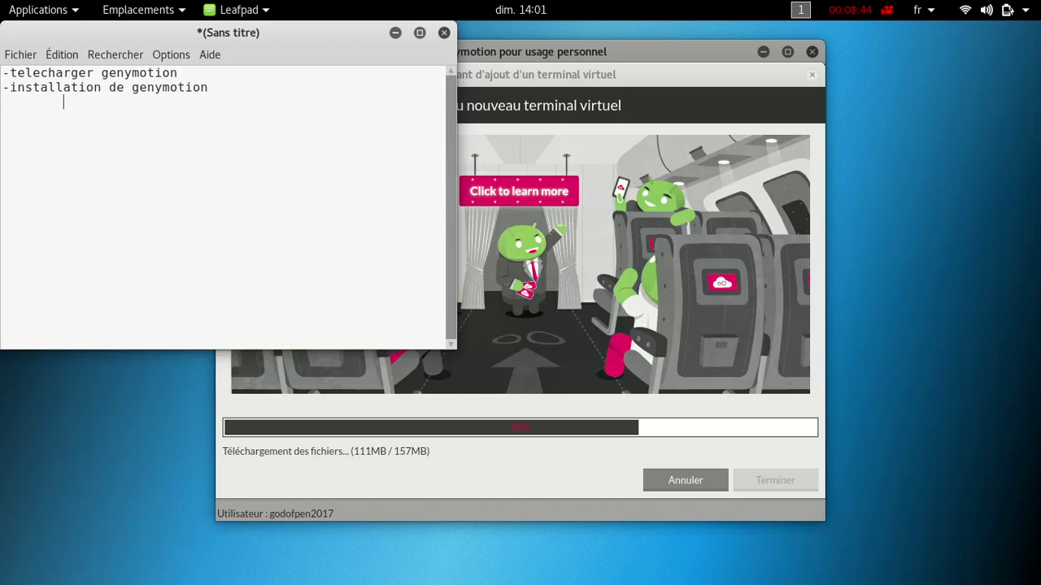
key(BackSpace)
text(*chmod)
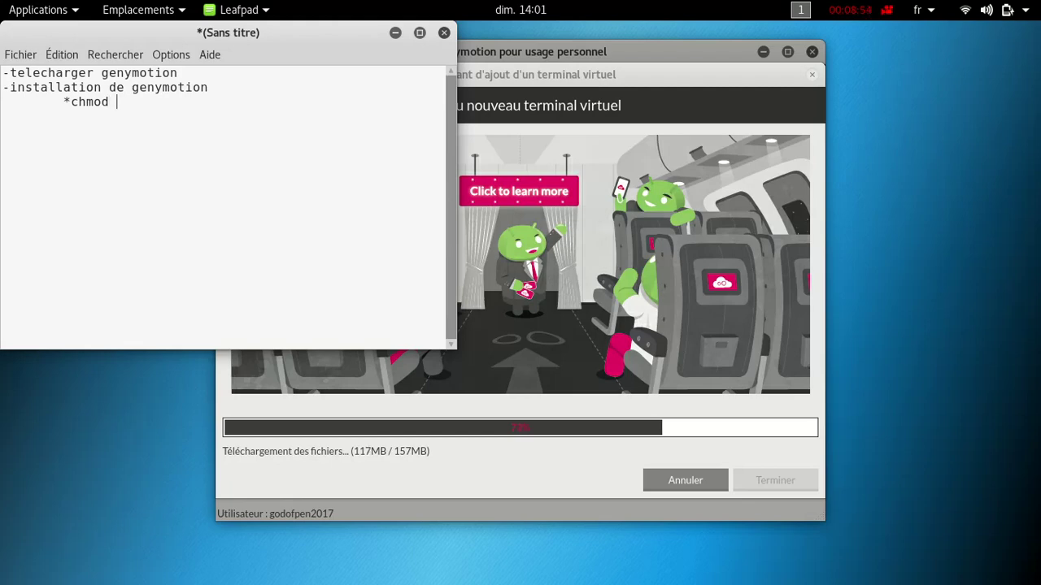
text( +x gen)
key(BackSpace)
key(BackSpace)
key(BackSpace)
text(nom)
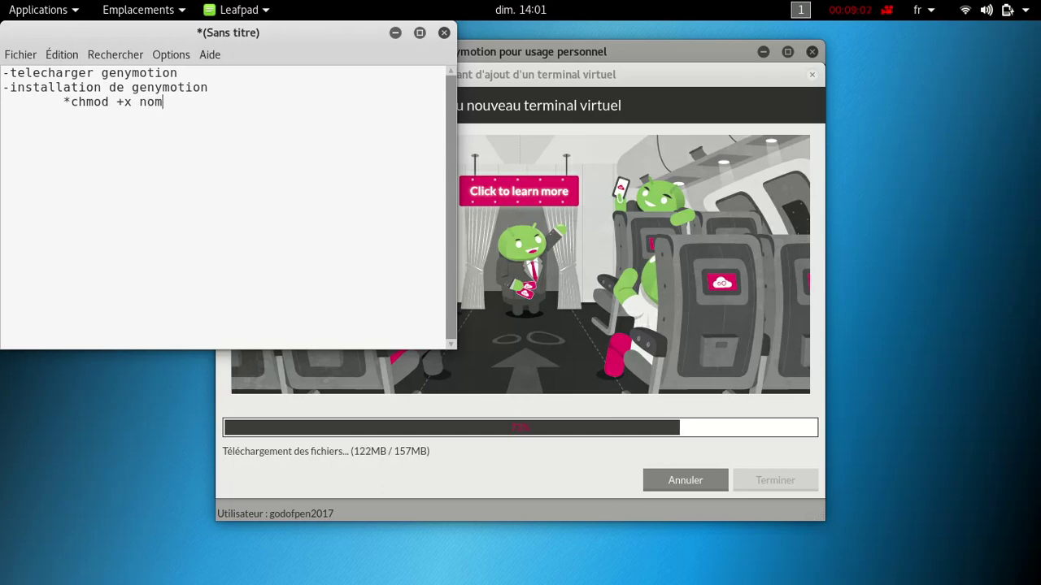
text(_du_paquet)
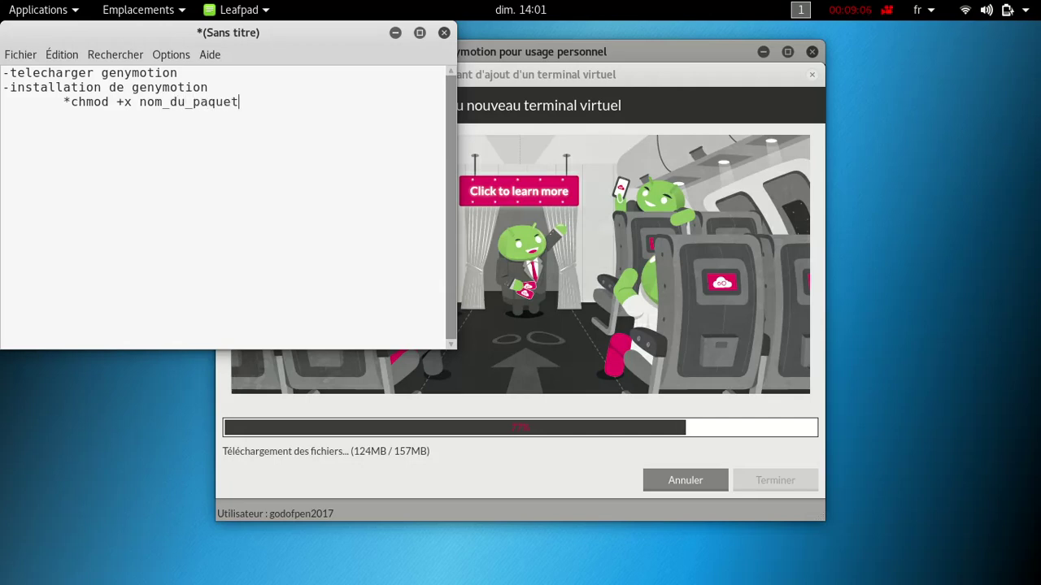
- Add a second indented line "*./nom_du_paquet" below the chmod command
key(Return)
text(*./nom)
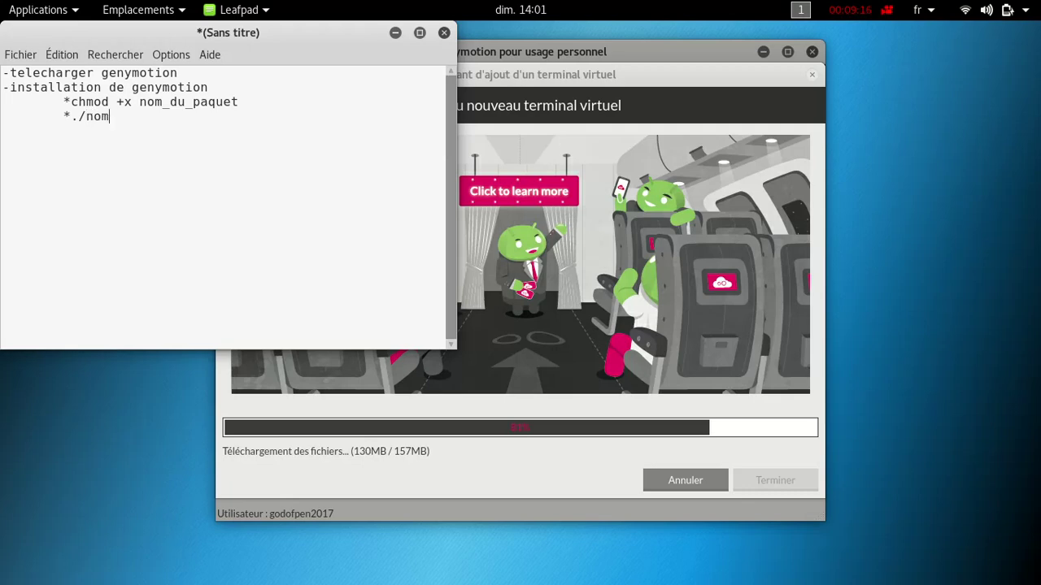
text(_du_paquet)
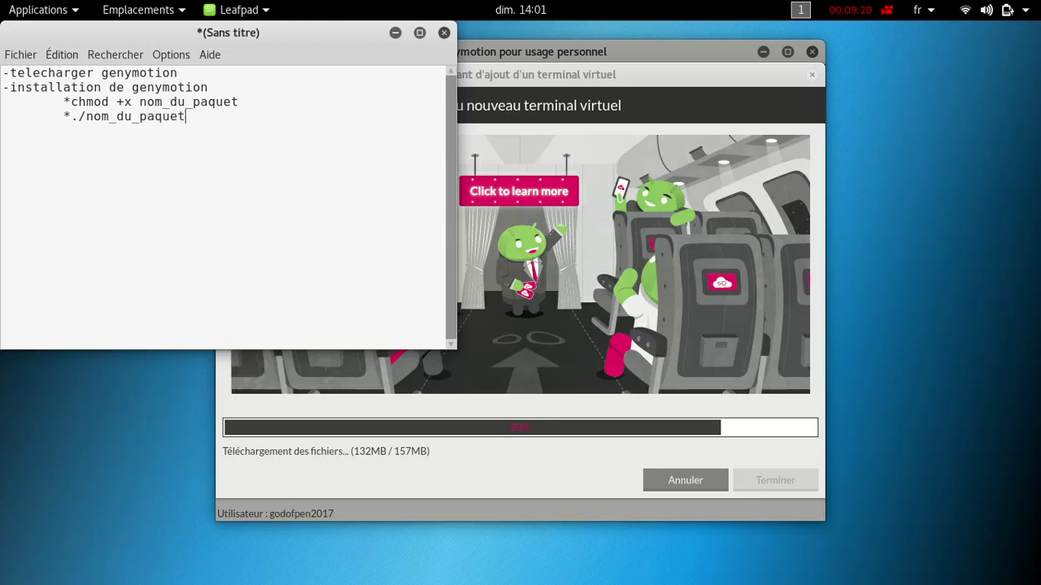
- Add an unindented note line "-apres l'installation vous pouvez directement ajouter vos terminaux"
key(Return)
text(-apres l'installa)
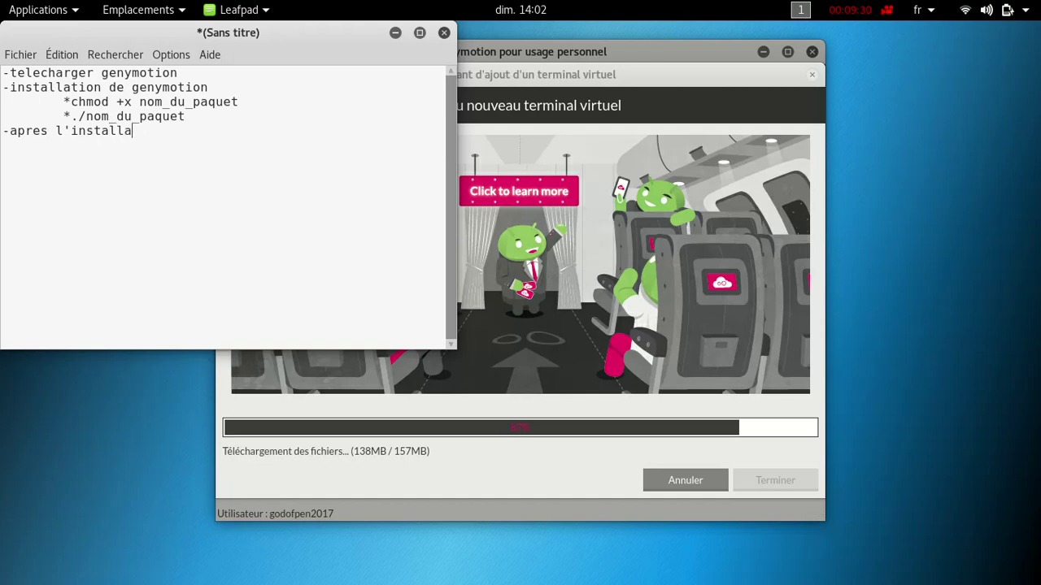
text(tion vous p)
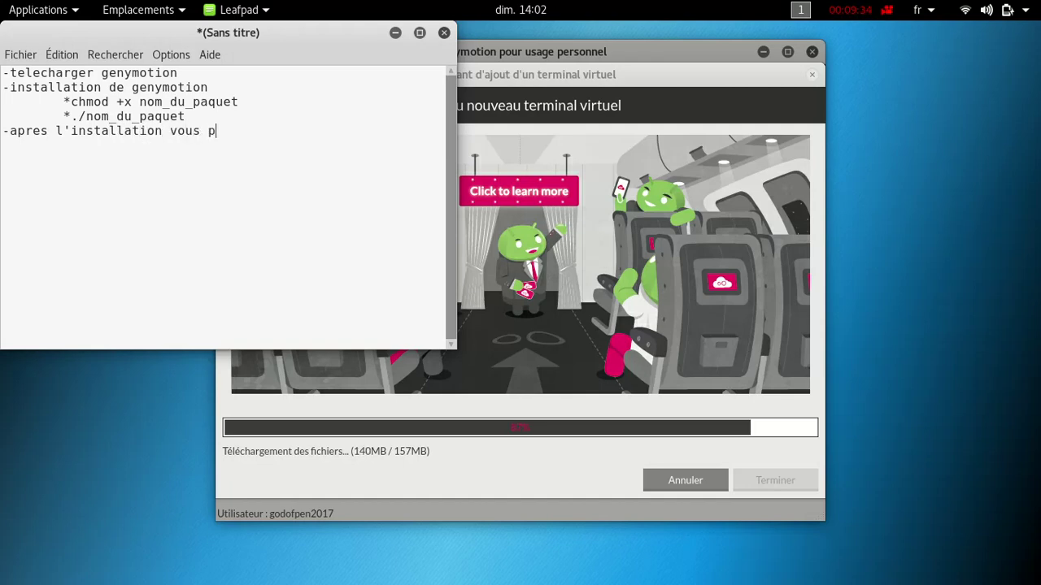
text(ouvez directement )
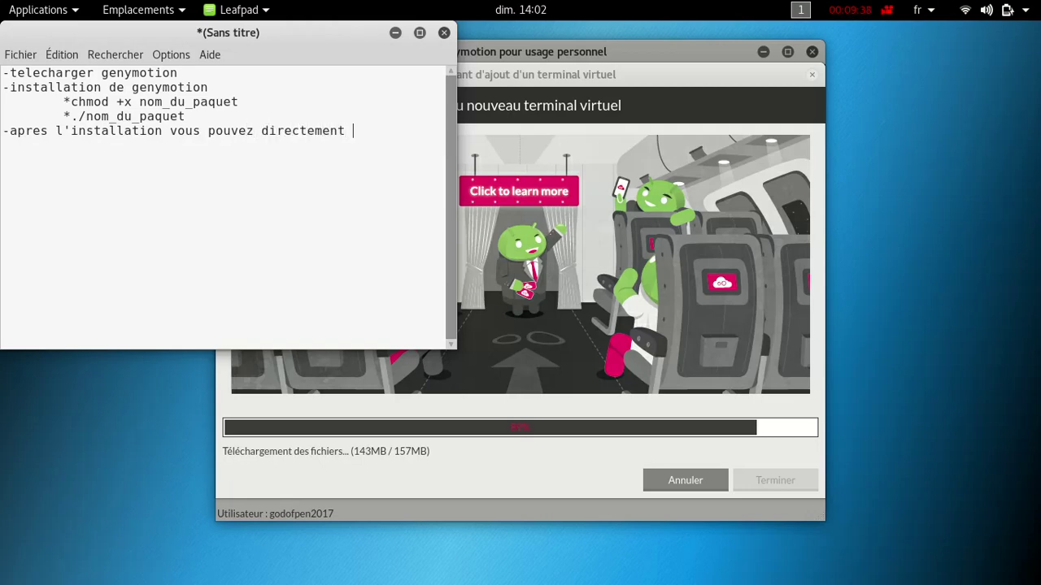
text(ajouter v)
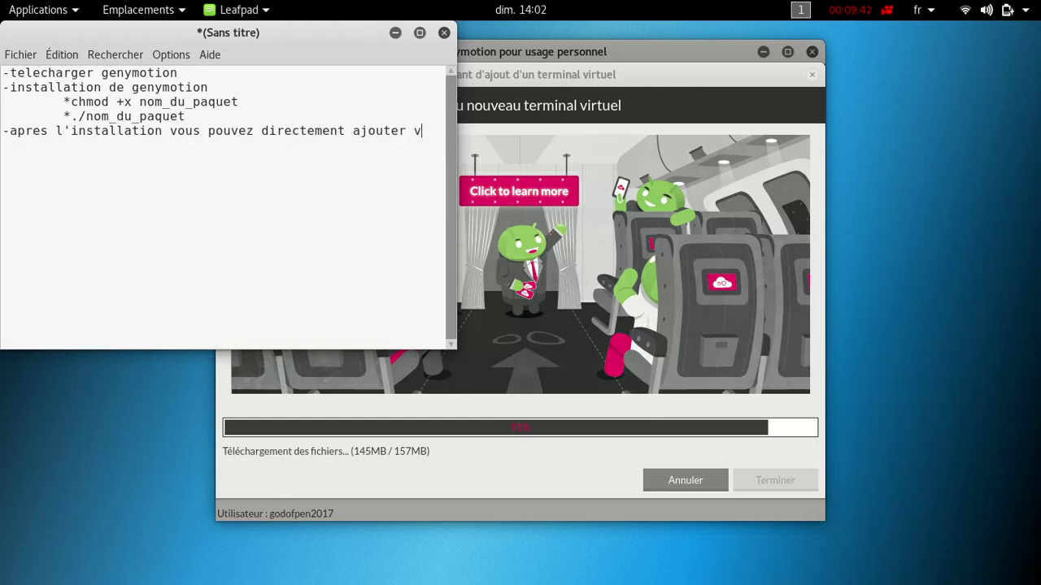
text(os terminaux)
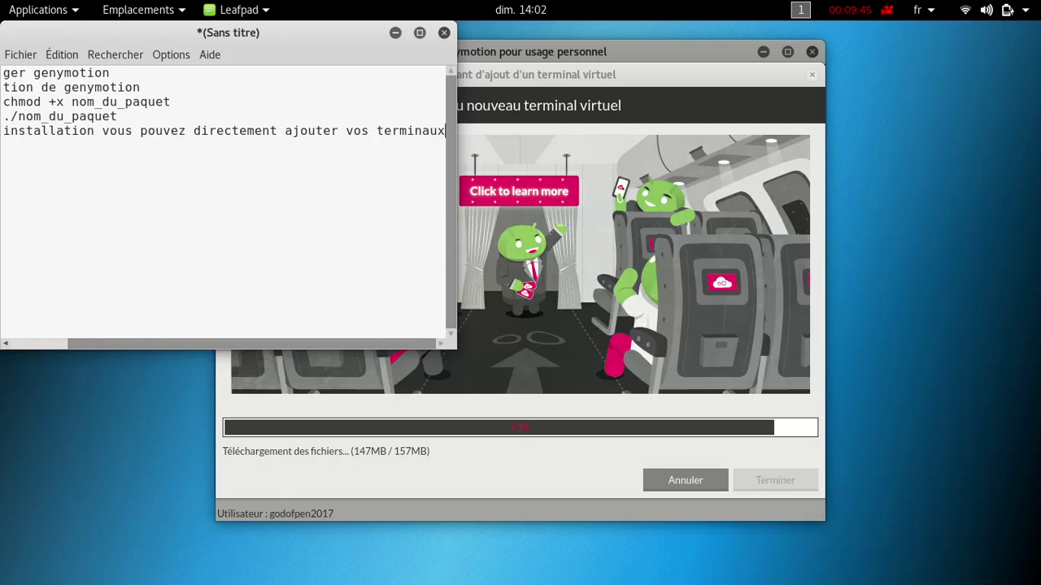
- Continue the note on a new line with "via l'onglet ajouter de genymotion" and end it with a line break
key(Return)
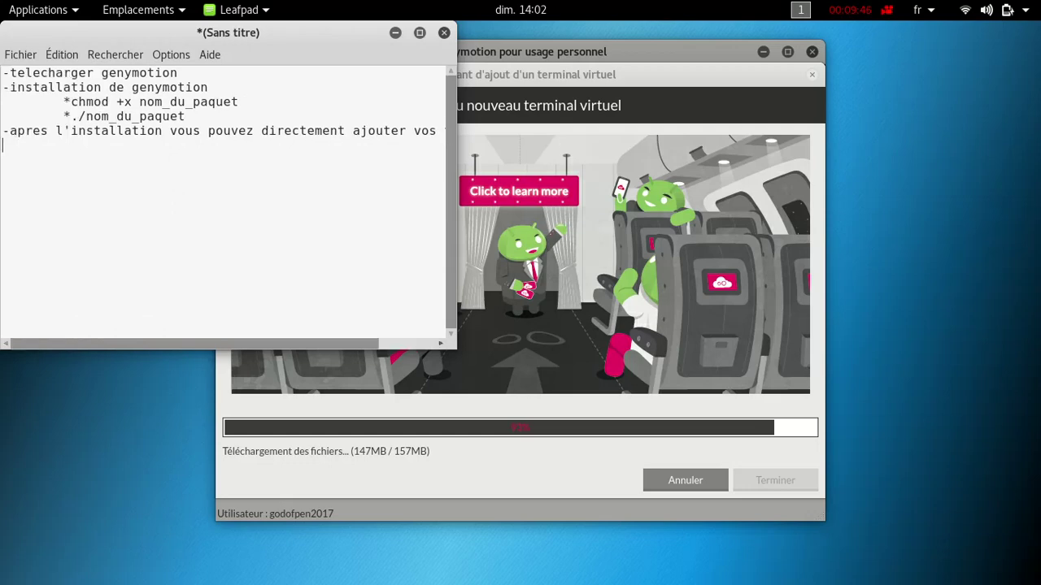
text(via l'onglet ajoutt)
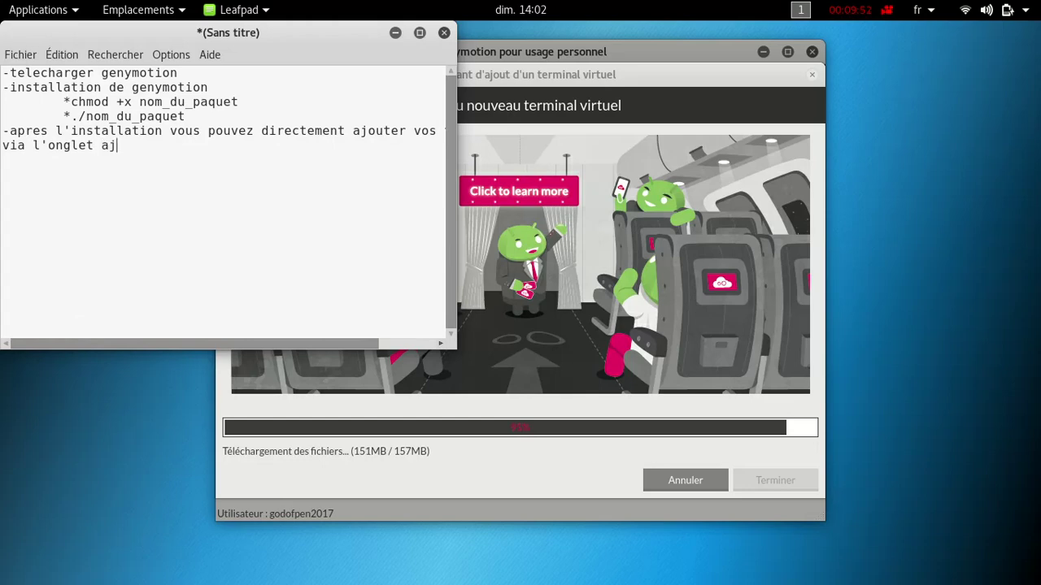
key(BackSpace)
key(BackSpace)
text(e)
key(BackSpace)
text(ter de )
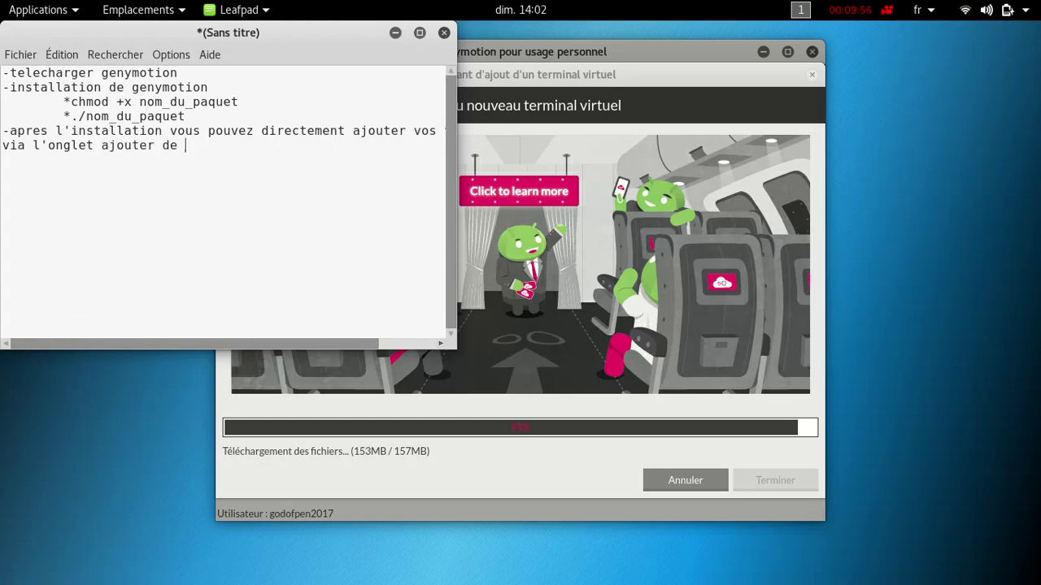
text(genymotion)
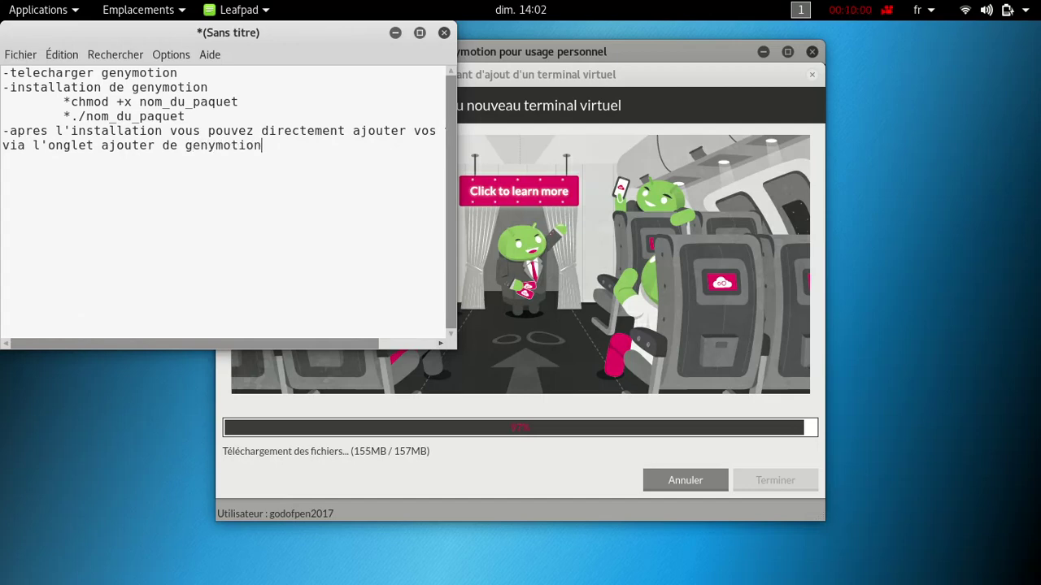
key(Return)
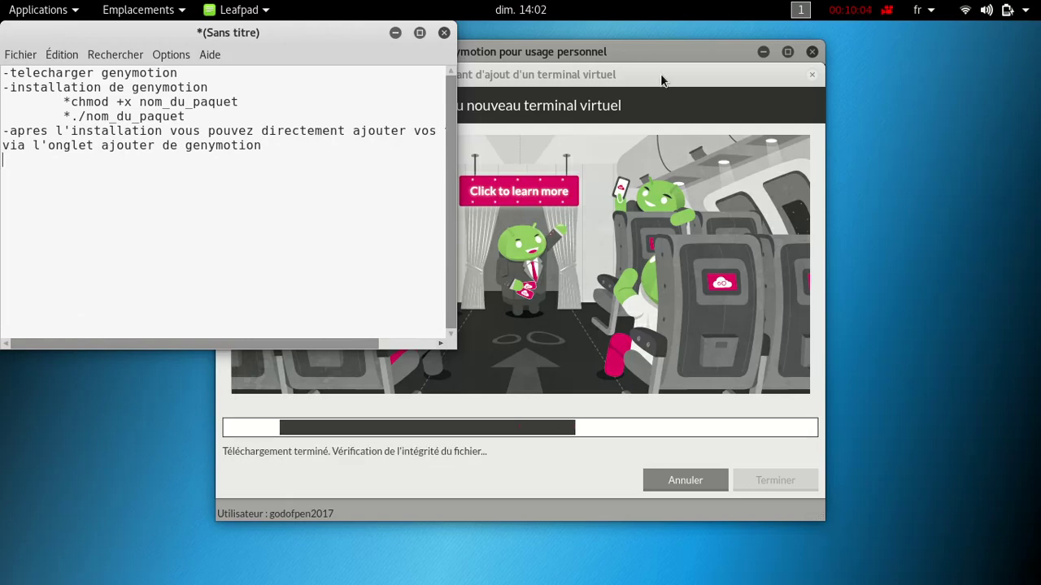
- Switch back to Genymotion, finish the device creation wizard and start the gosofpen virtual device
click(658, 51)
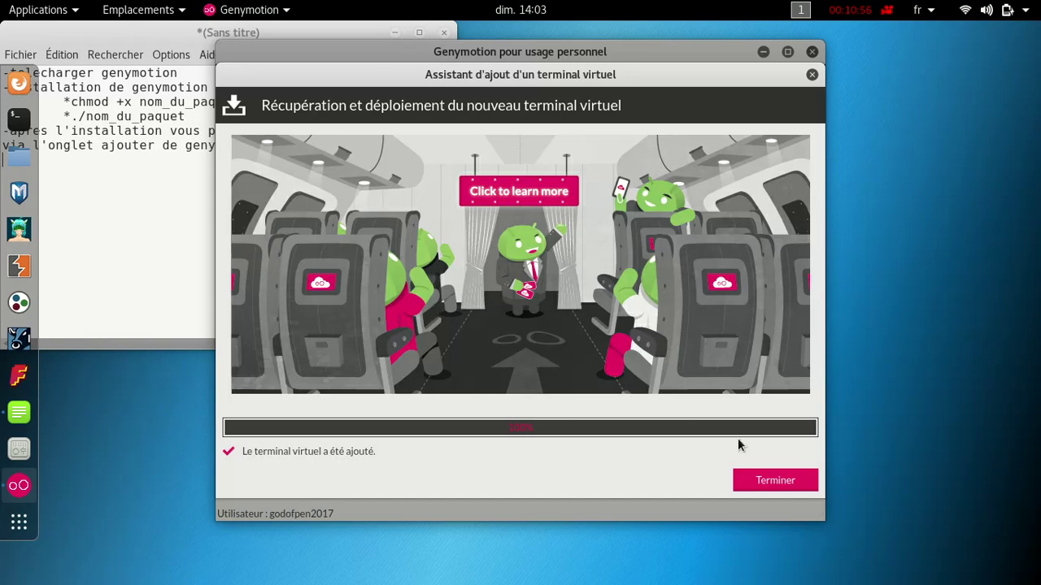
click(764, 483)
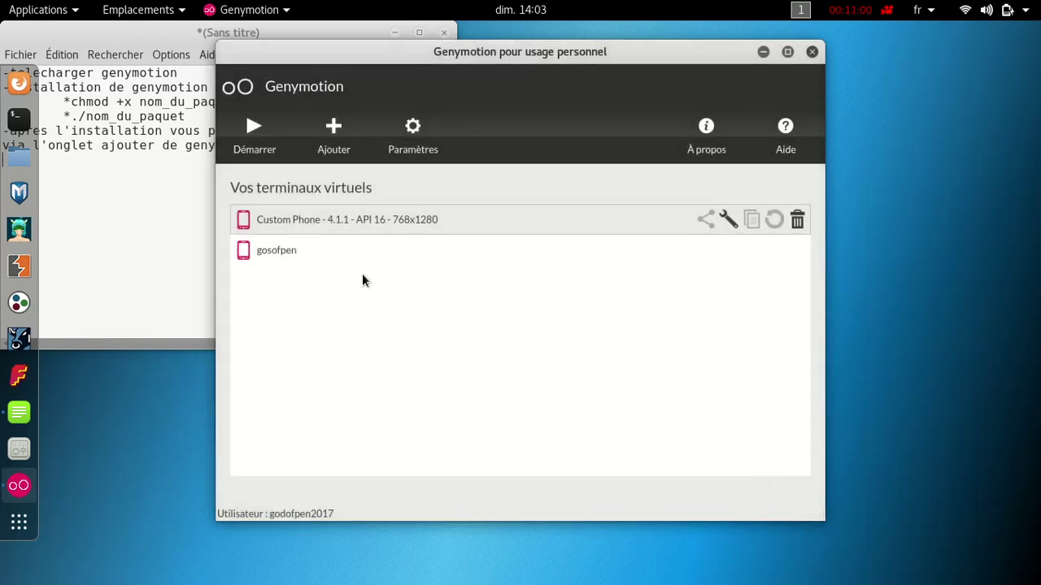
click(291, 252)
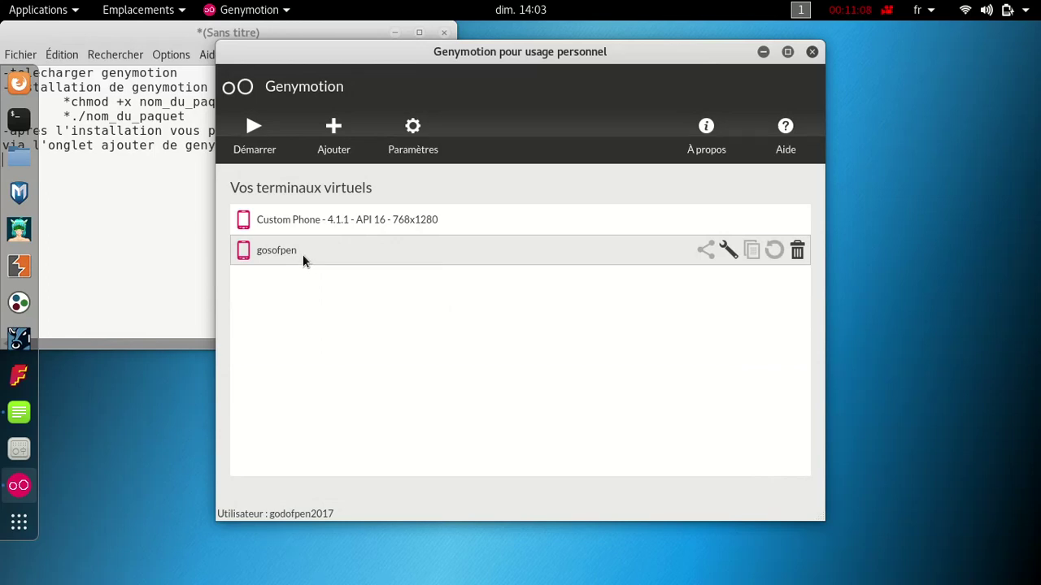
click(254, 130)
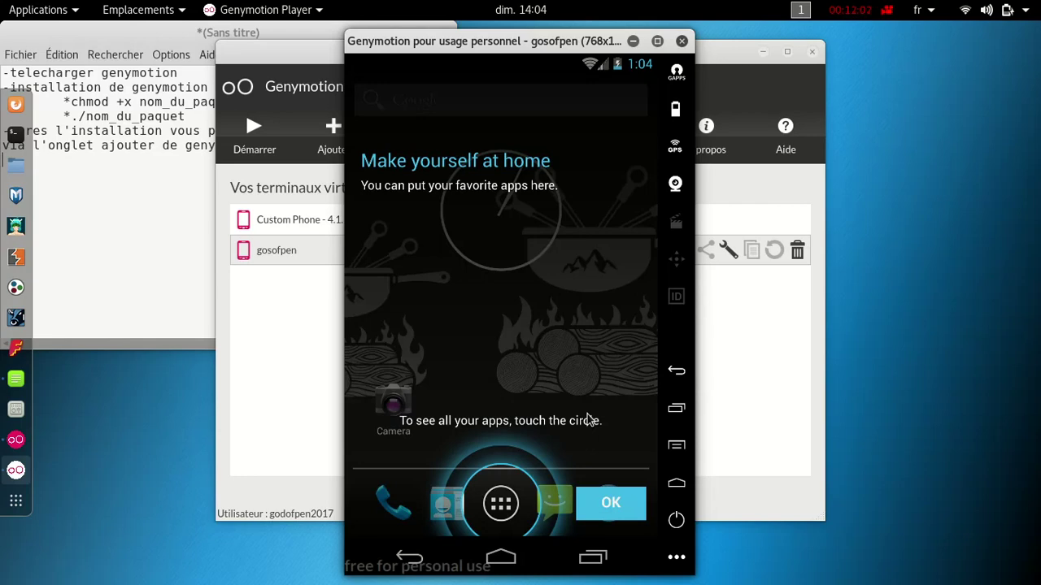
- Dismiss the home-screen introduction on the gosofpen device and show all its apps
click(608, 504)
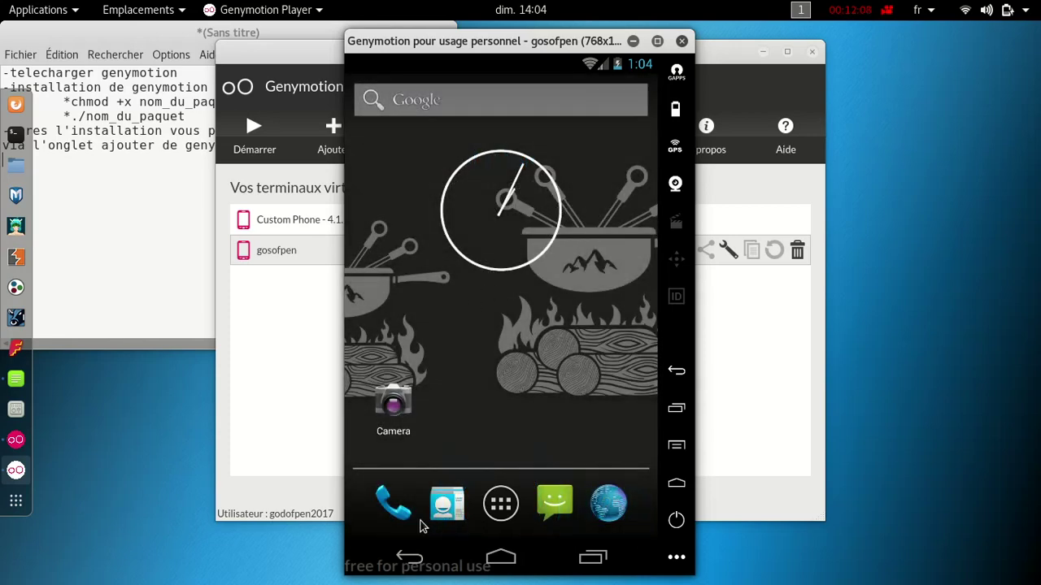
click(503, 504)
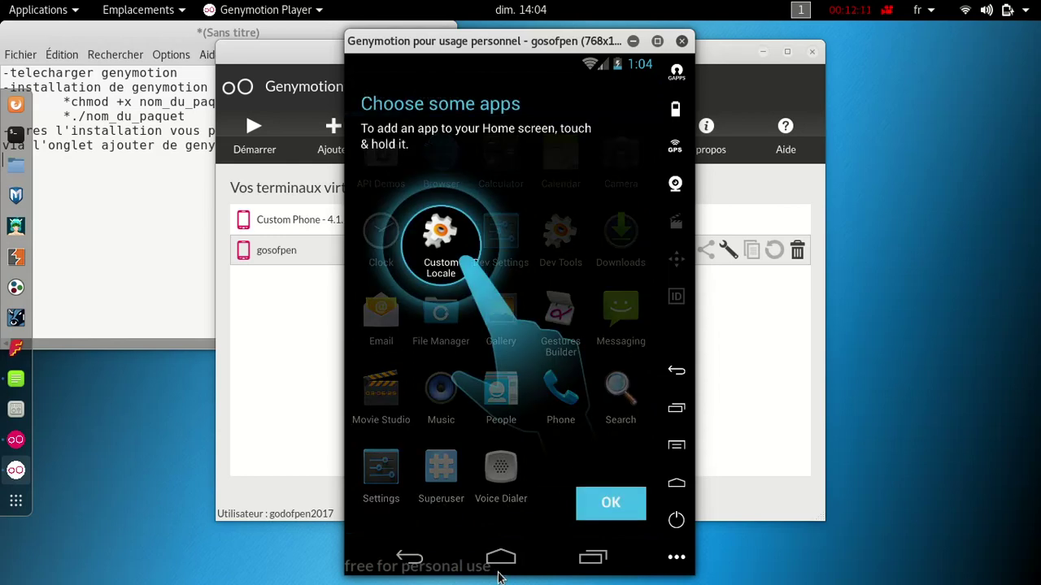
- Dismiss the app list introduction and view the Phone, People and Messaging apps in turn, returning to the home screen after each
click(615, 497)
click(500, 558)
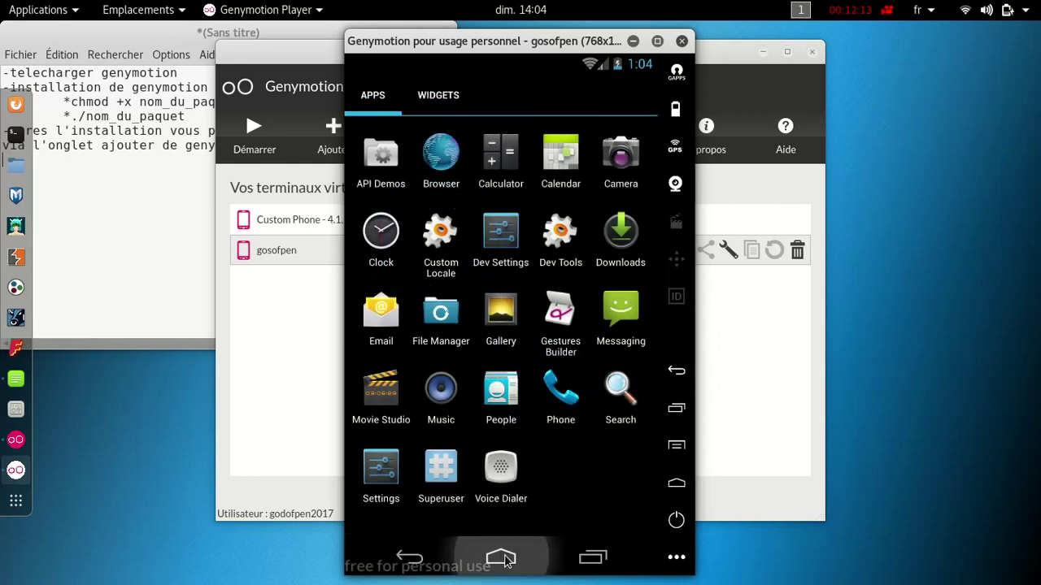
click(392, 504)
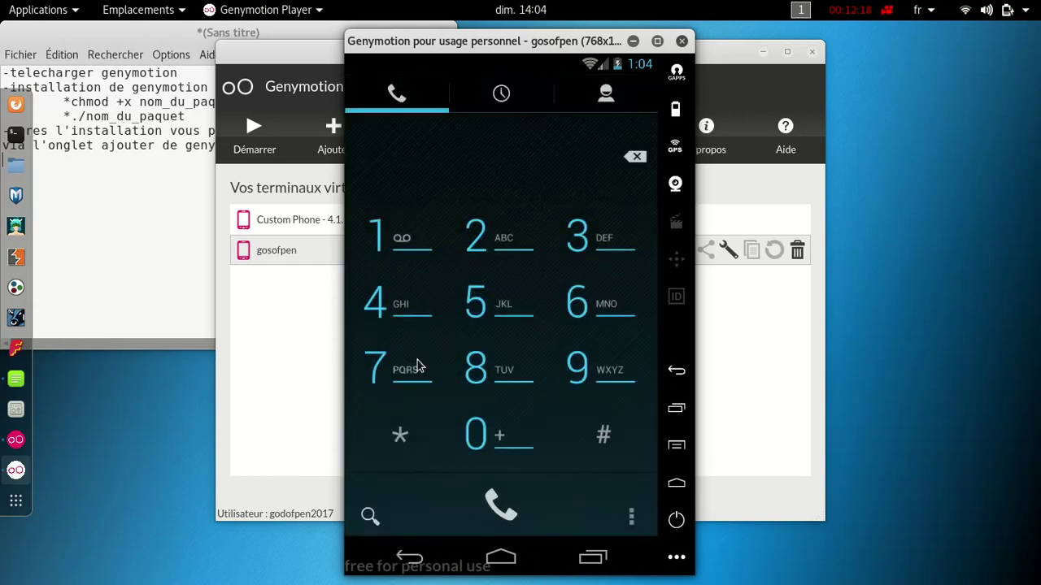
click(511, 568)
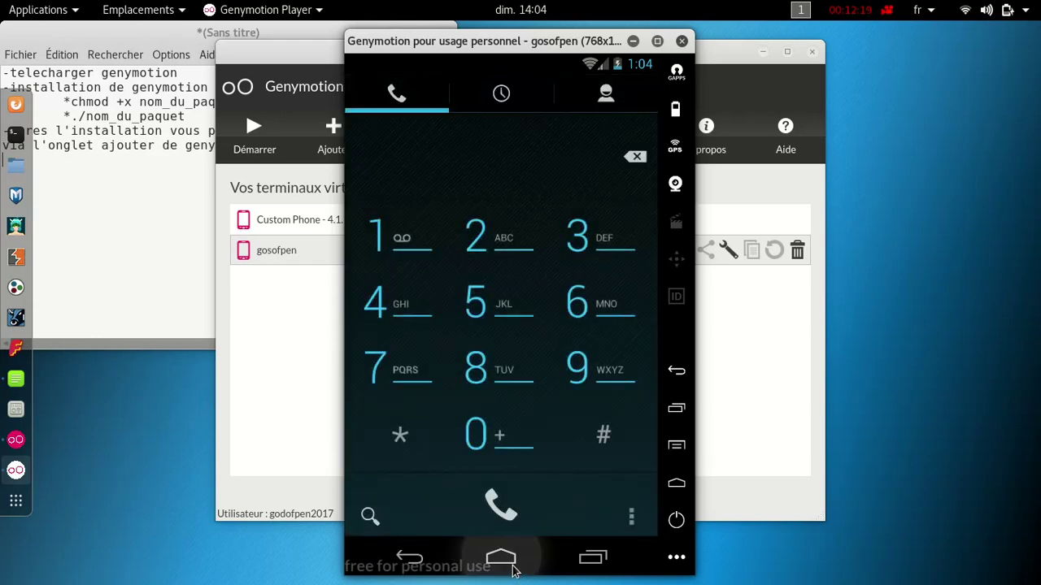
click(455, 505)
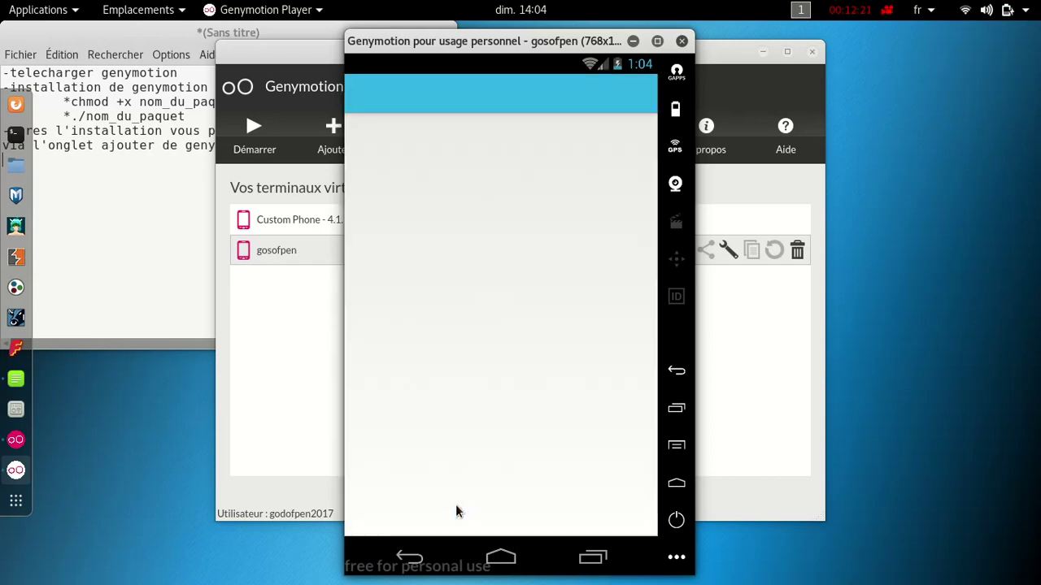
click(512, 569)
click(574, 504)
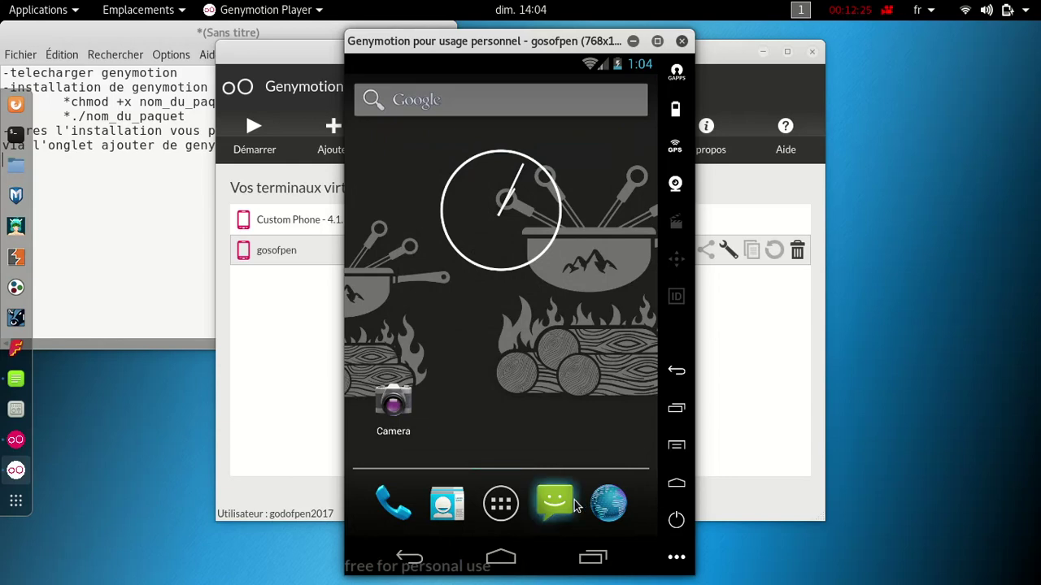
click(513, 574)
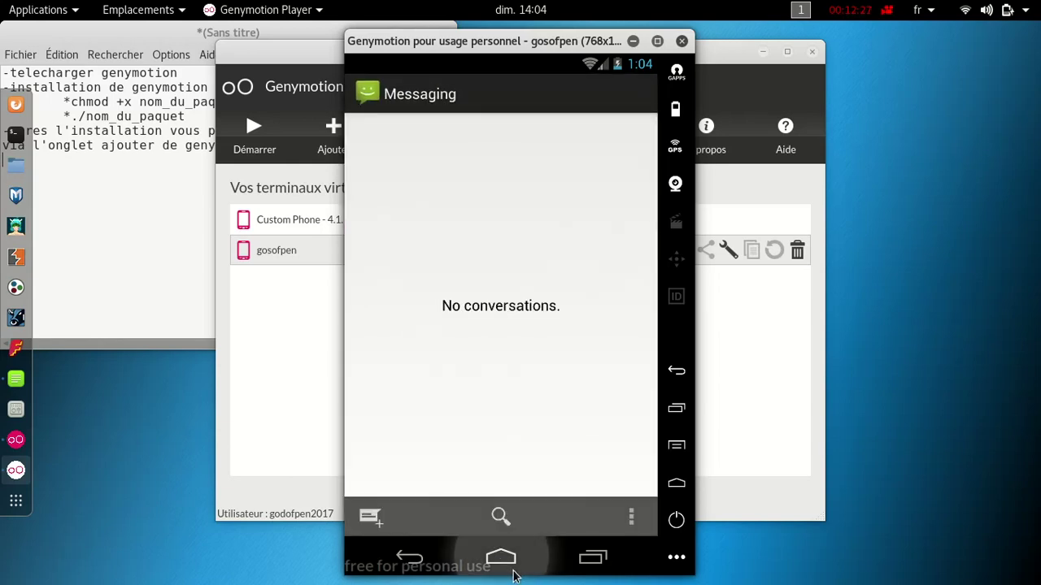
- View the developer options through Dev Settings in the device's app list and go up to the main Settings list
click(501, 505)
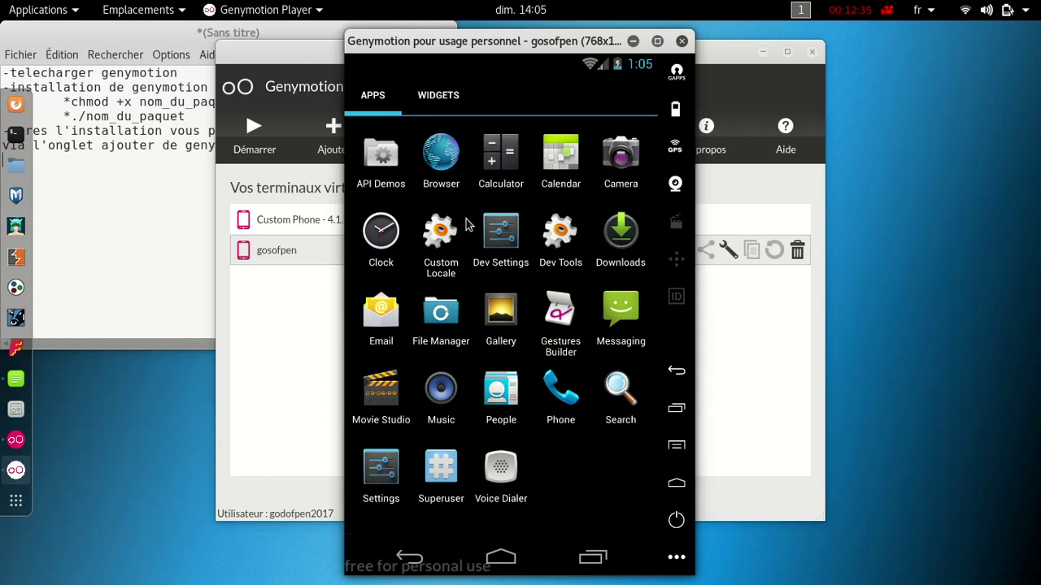
click(518, 237)
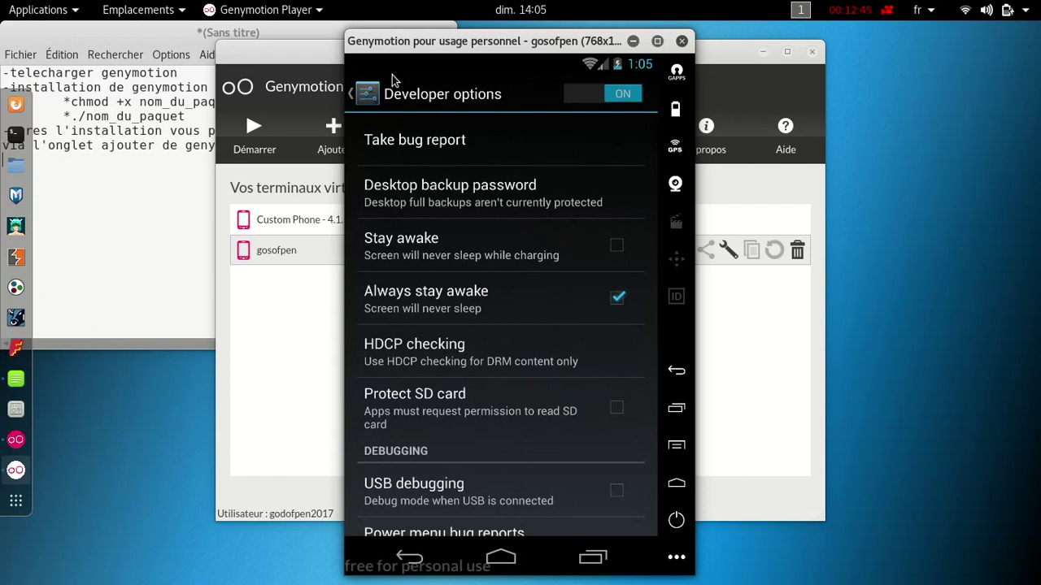
click(356, 96)
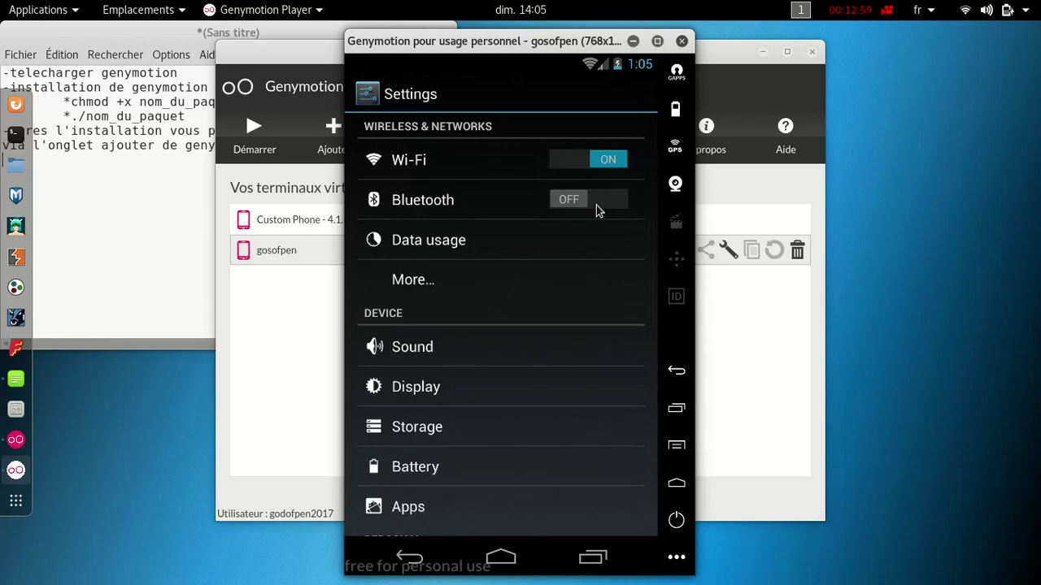
- Raise the computer's volume, set the device's phone ringtone to Girtab in the sound settings and return to the main Settings list
click(429, 346)
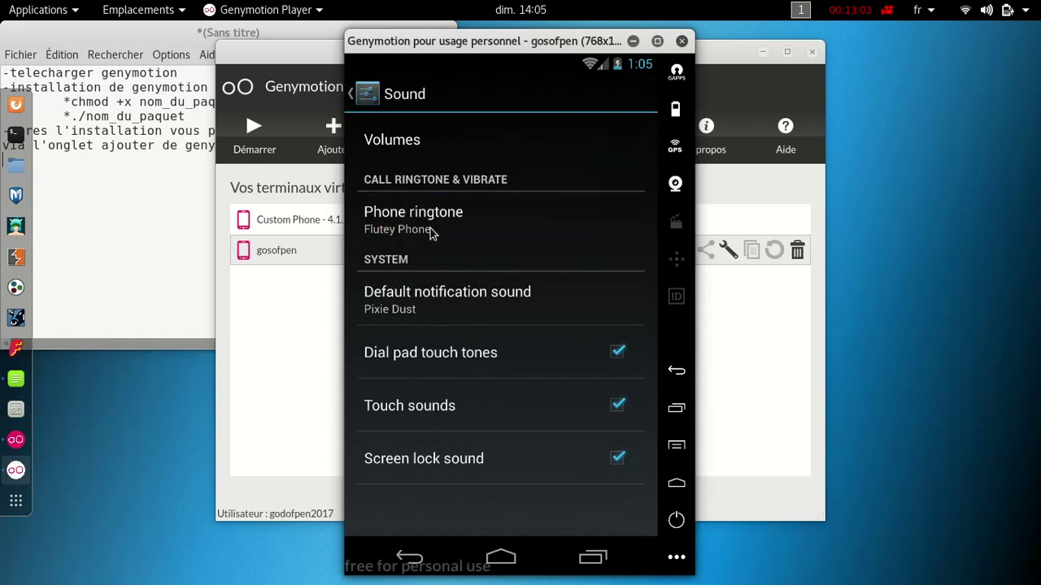
click(606, 233)
click(609, 233)
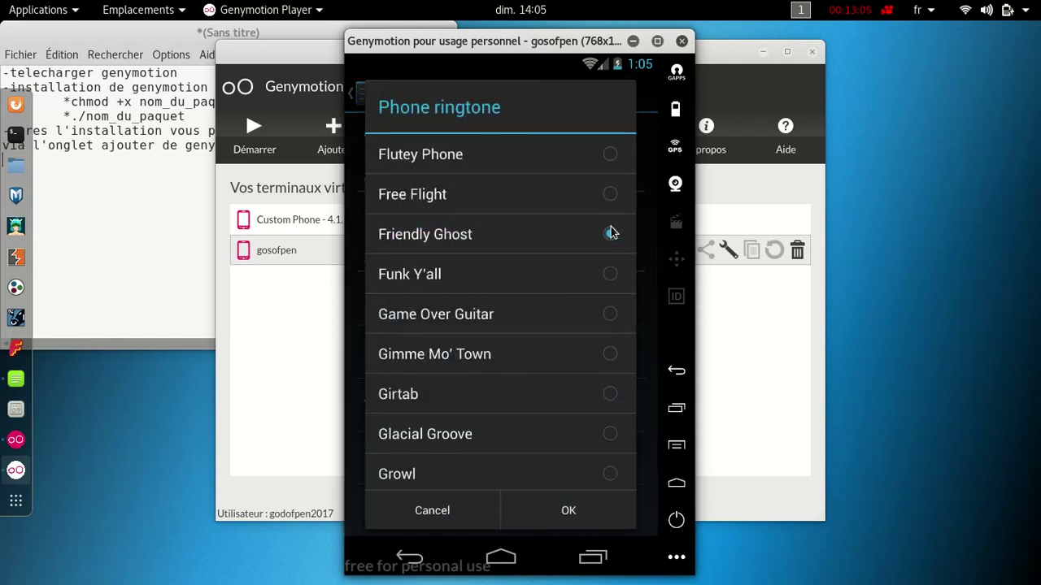
click(615, 284)
key(XF86AudioRaiseVolume)
key(XF86AudioRaiseVolume)
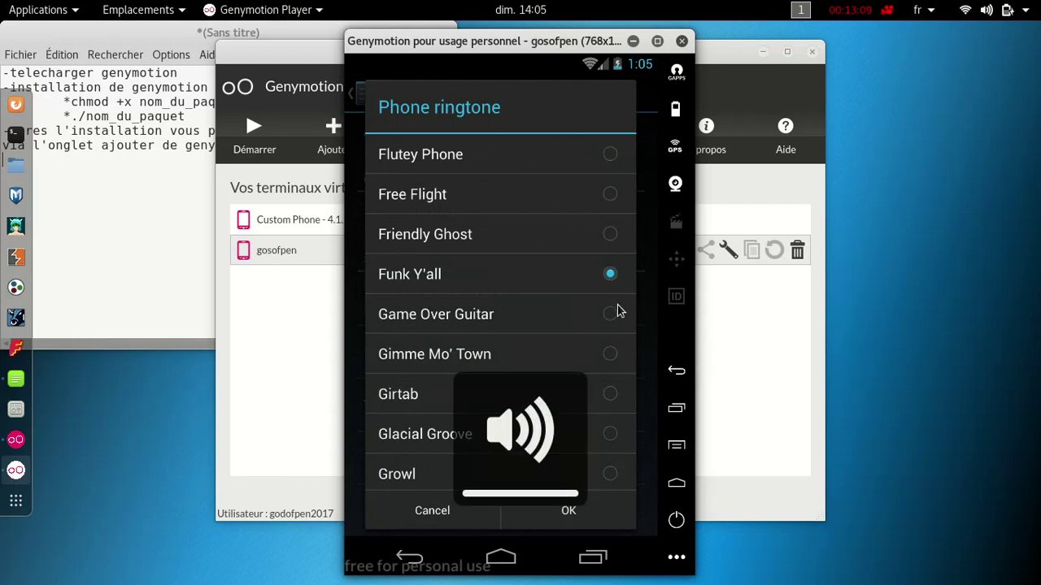
click(618, 321)
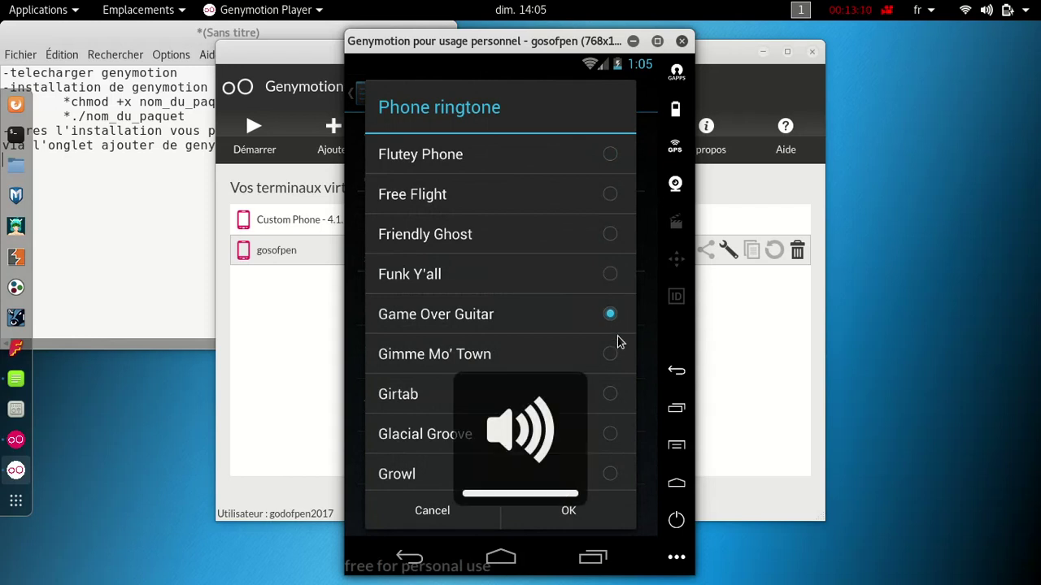
click(610, 395)
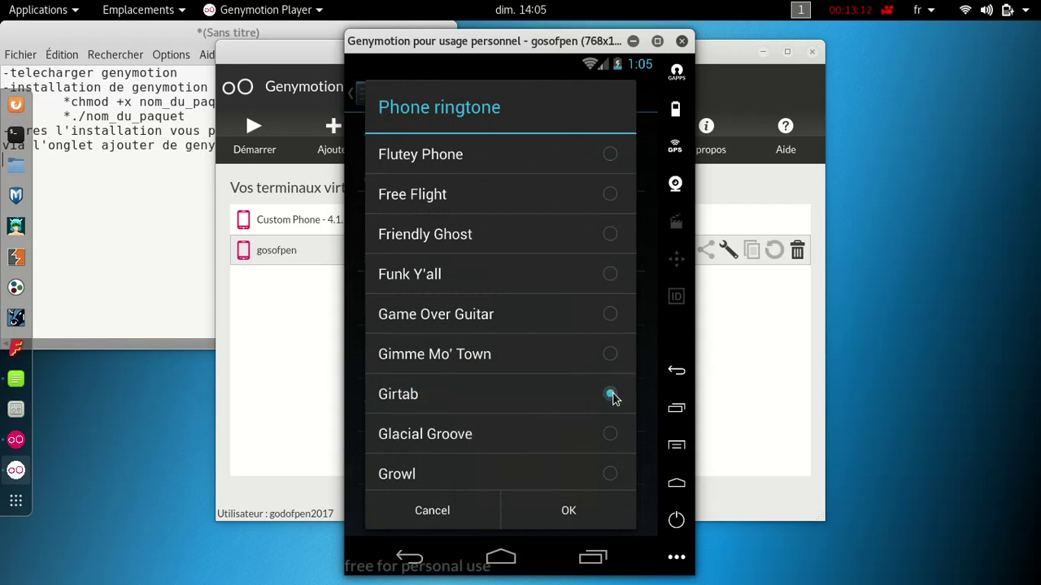
click(569, 510)
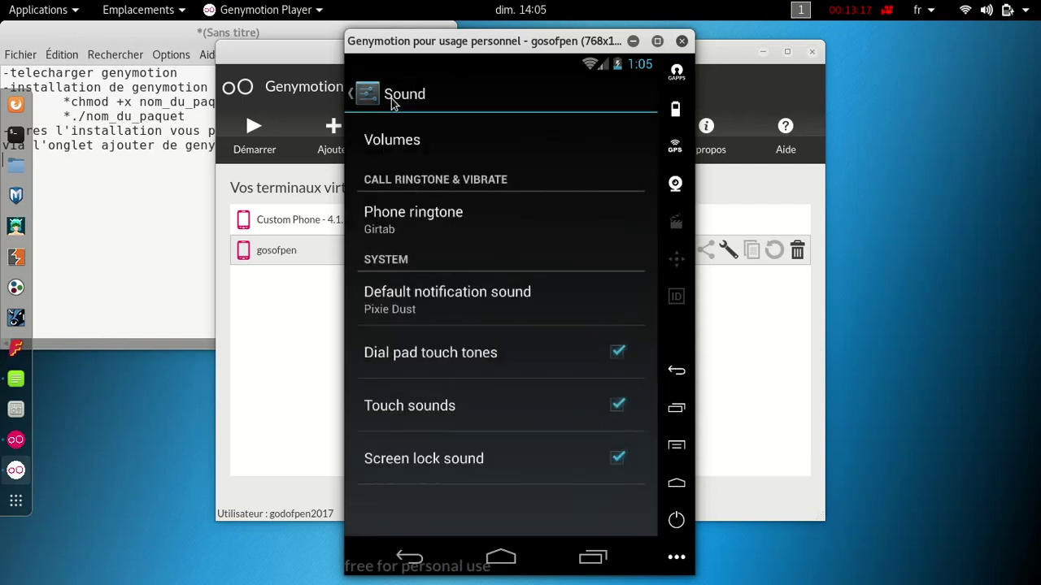
click(353, 96)
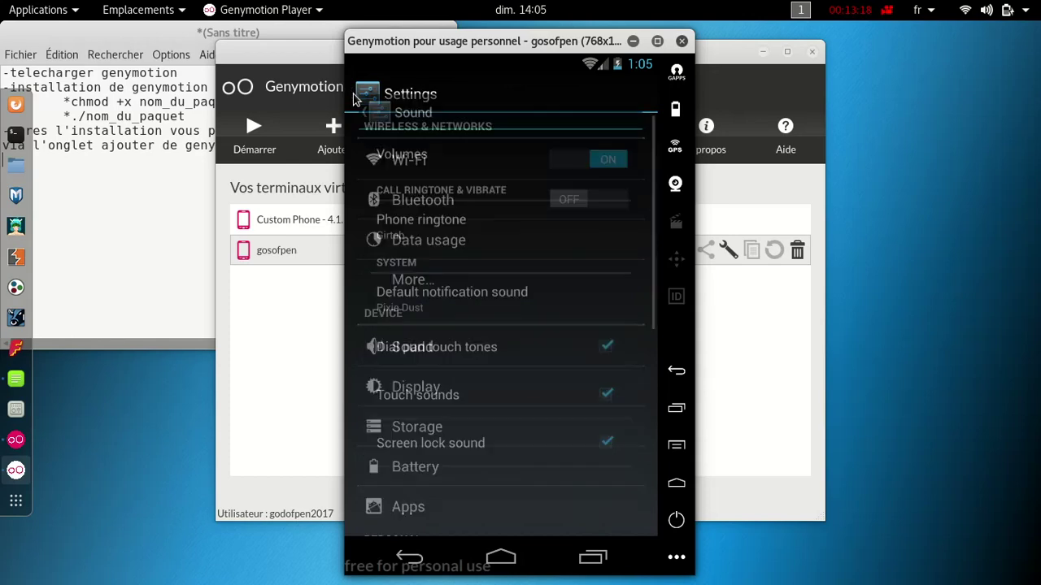
- Look through the display settings and browse Pictures for a wallpaper using File Manager just once, then return to the main Settings list
click(465, 388)
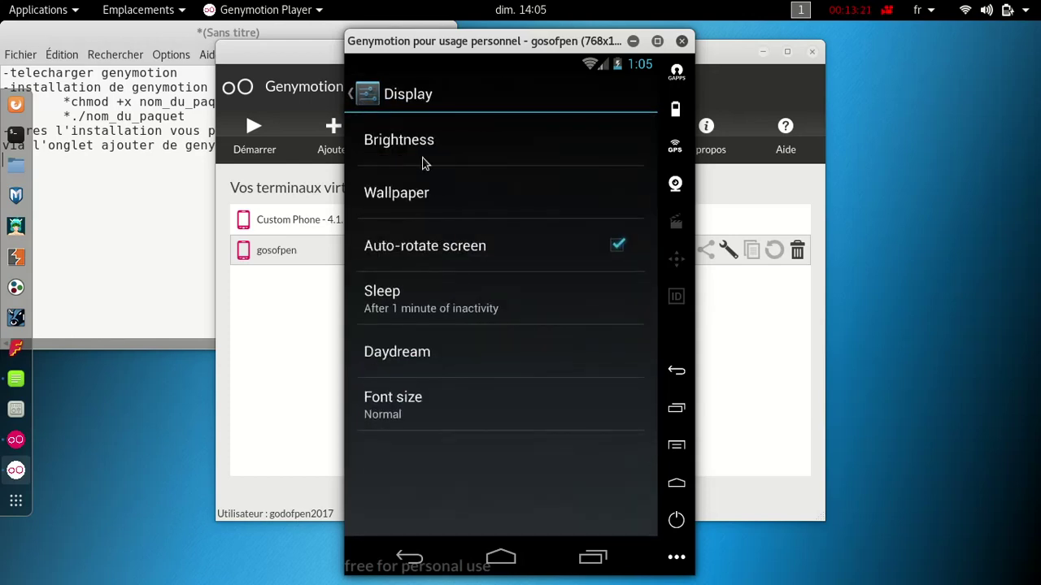
click(414, 199)
click(429, 195)
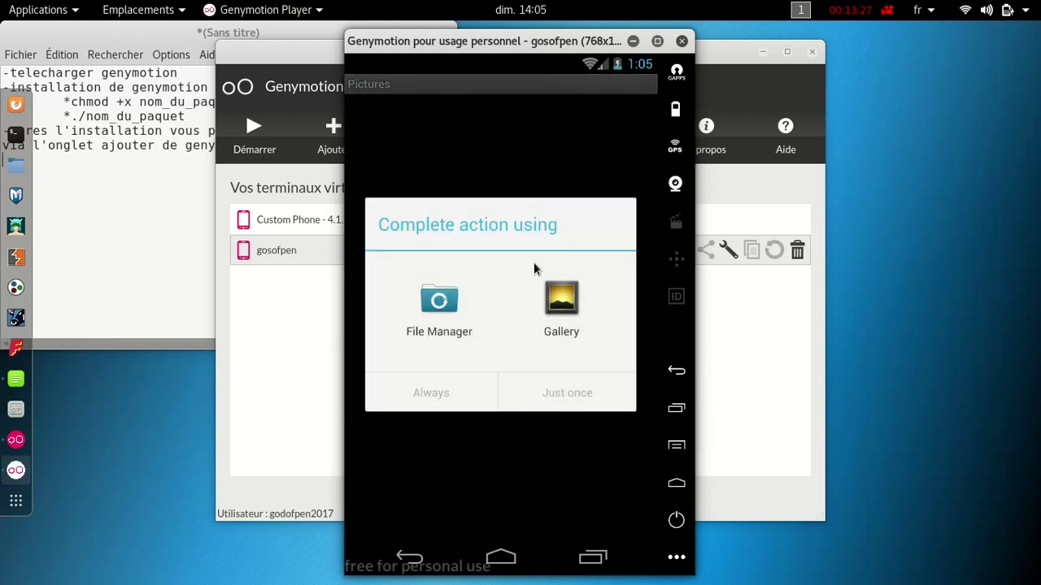
click(459, 320)
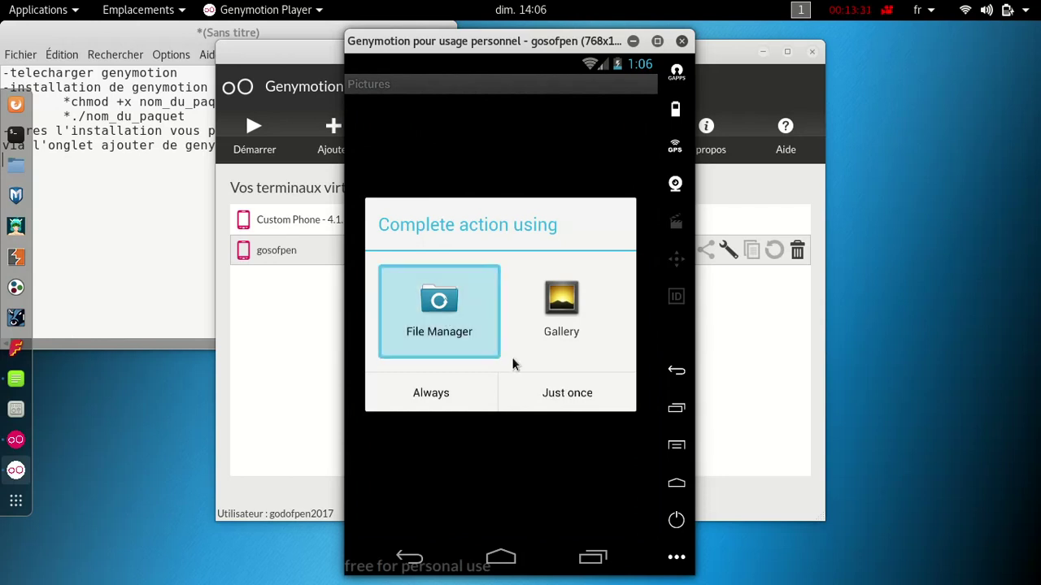
click(557, 392)
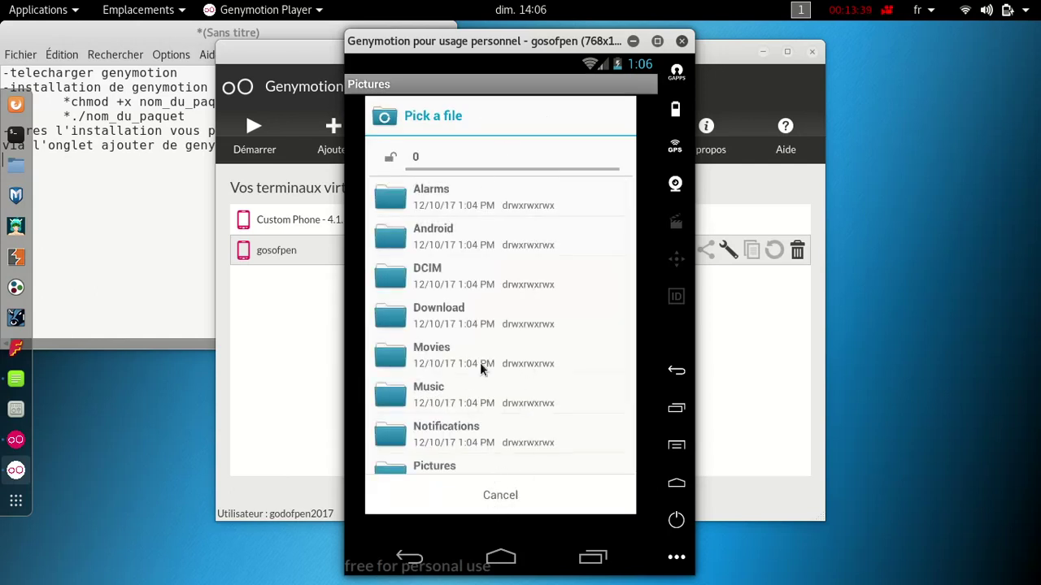
click(501, 506)
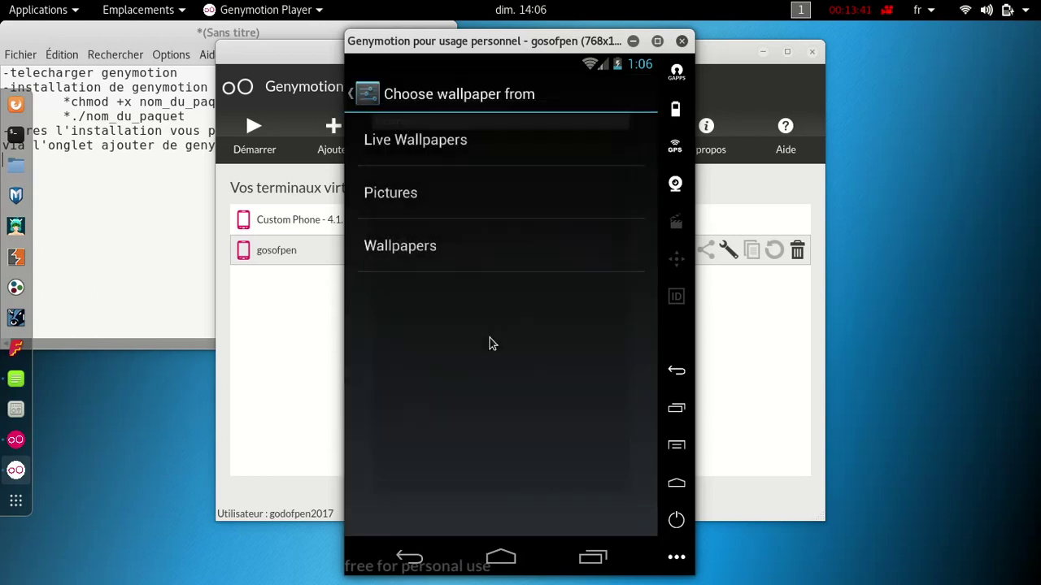
click(361, 104)
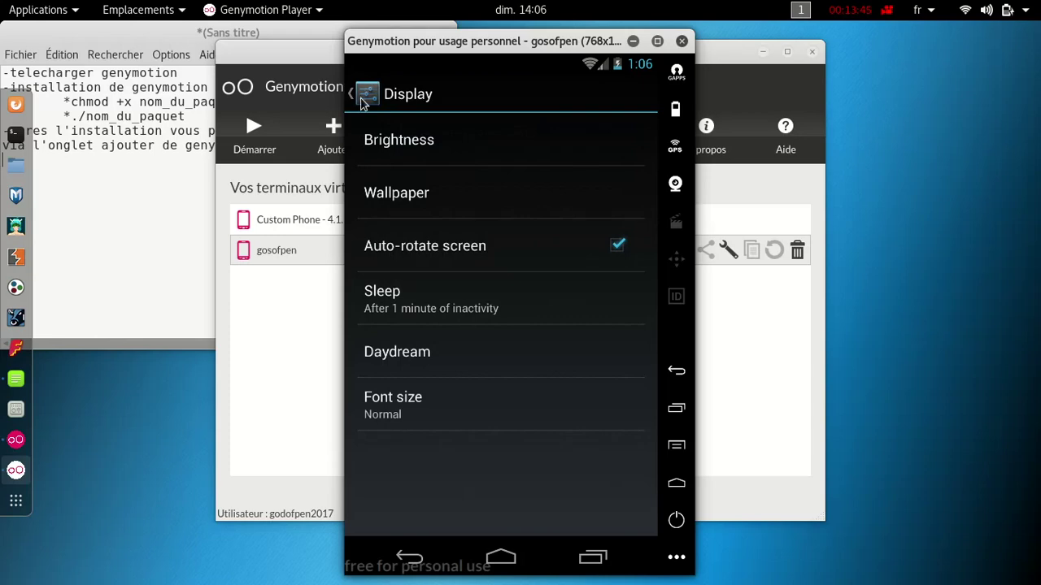
click(361, 99)
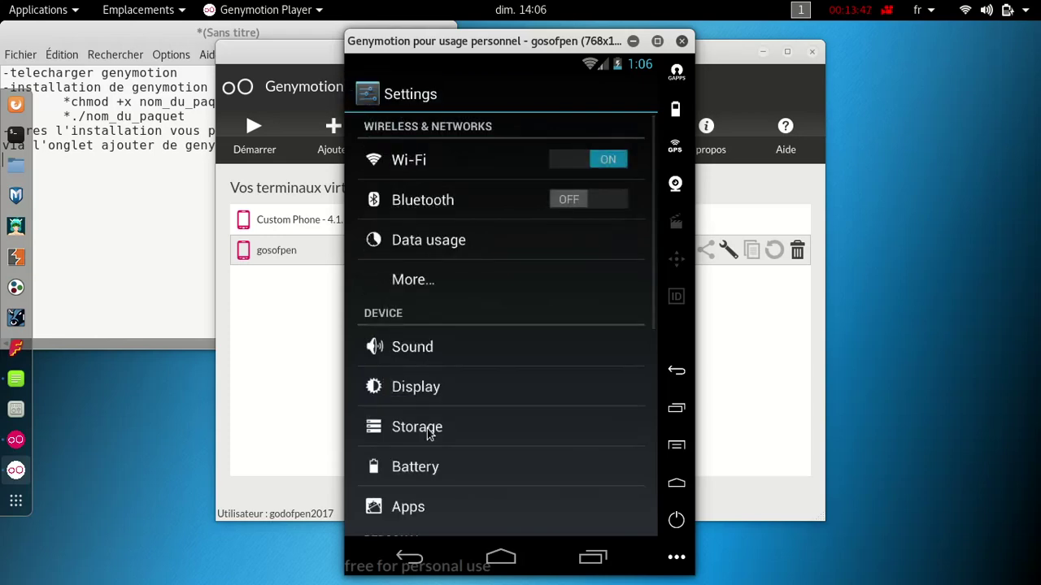
- Examine the device's internal storage usage and its downloaded and running apps, returning to the main Settings list after each
click(433, 433)
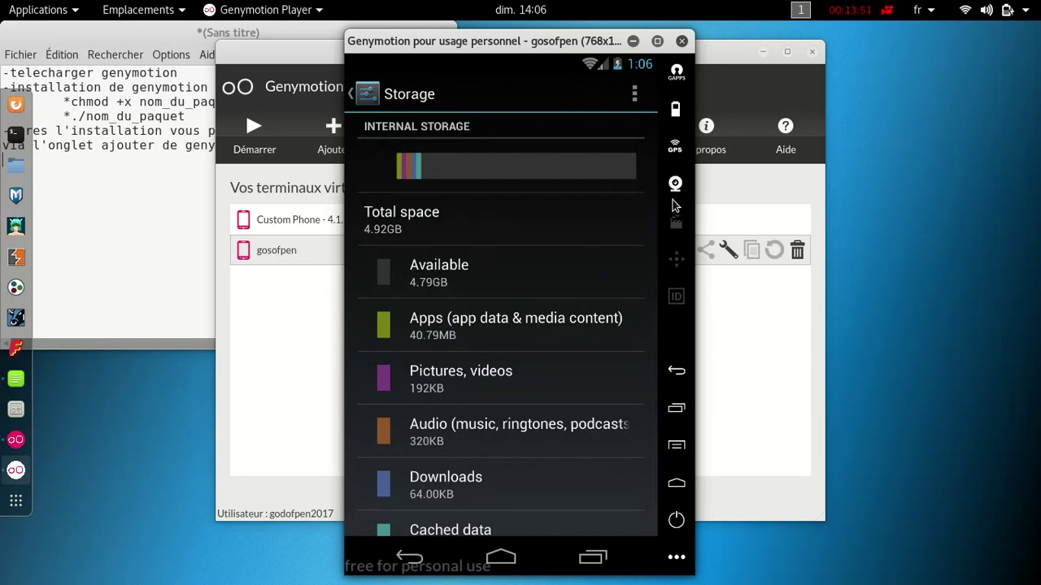
drag(509, 437, 499, 201)
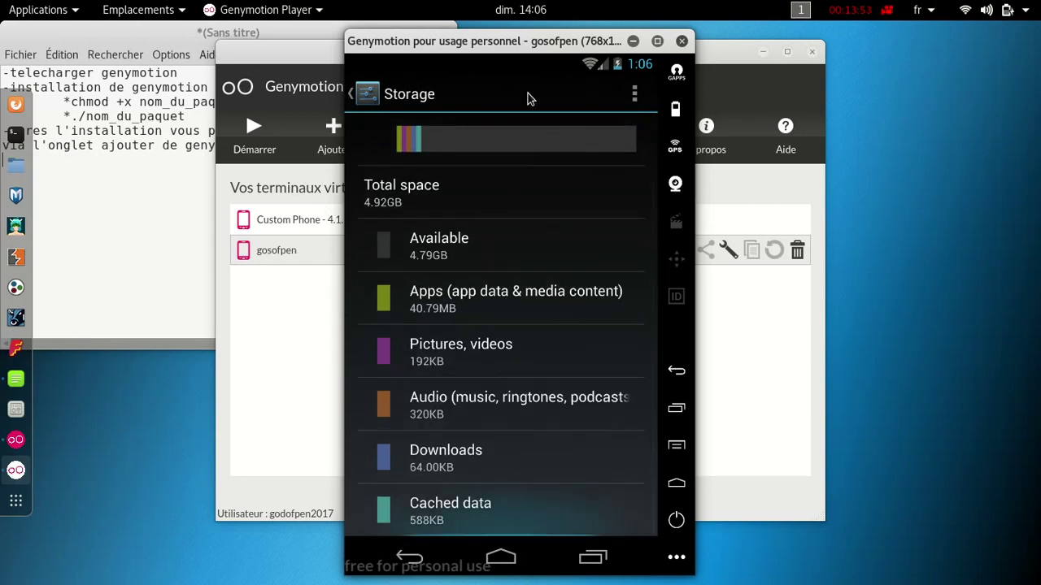
drag(533, 271, 544, 445)
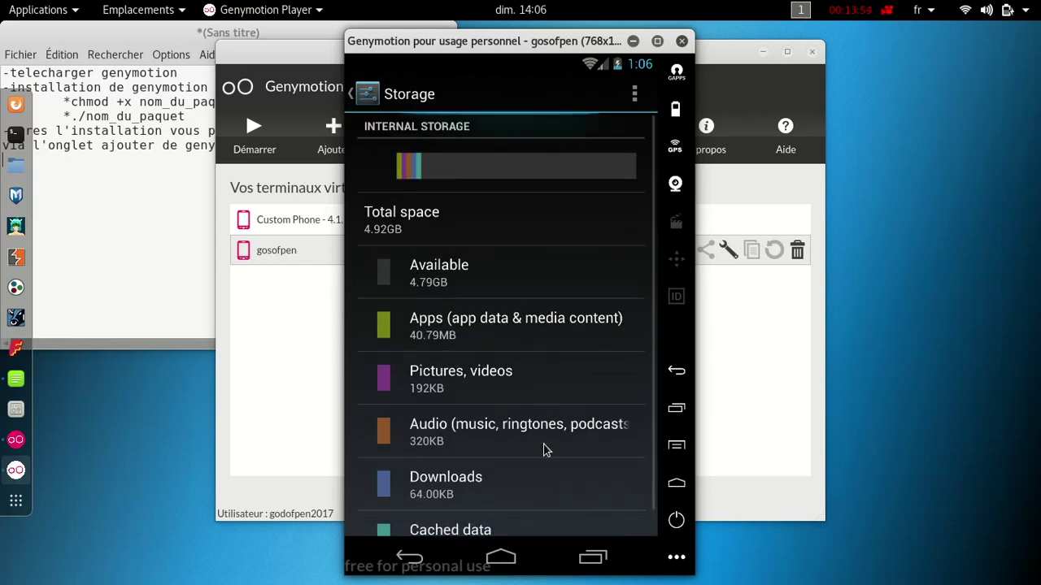
click(363, 96)
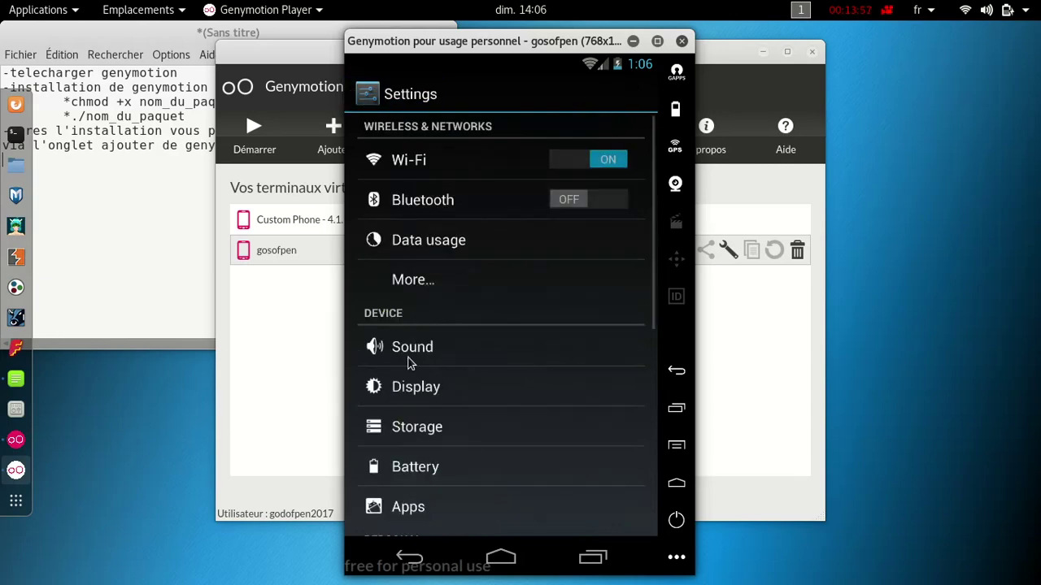
click(425, 509)
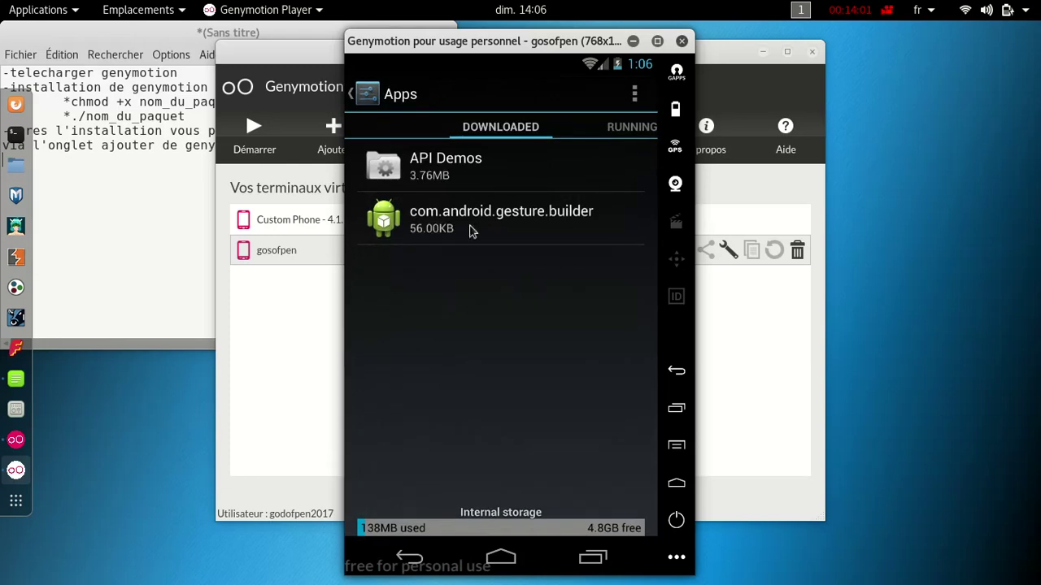
click(613, 137)
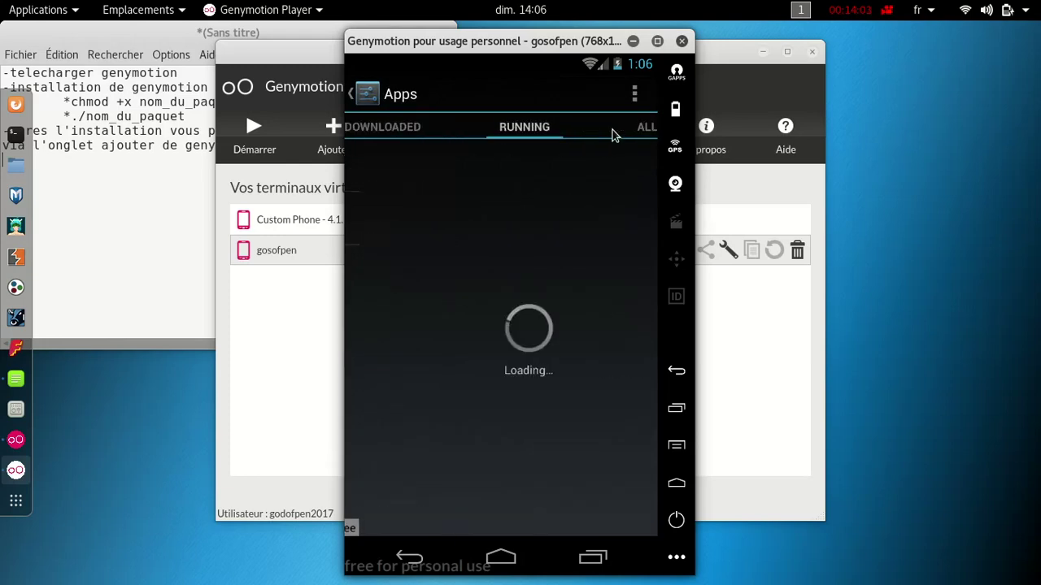
click(365, 95)
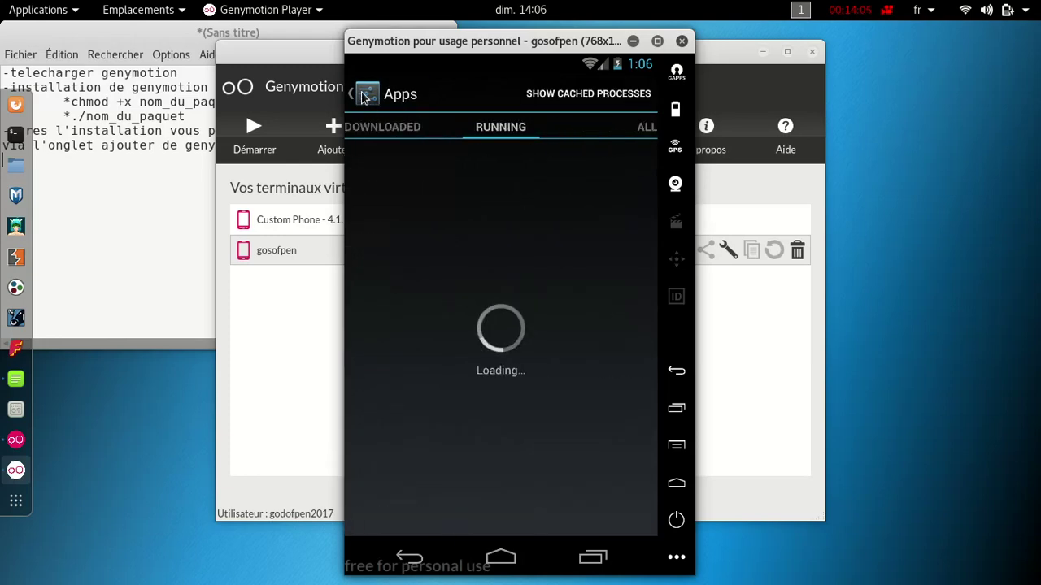
- Set the device's language to Français (France) in the language and input settings and return to the main settings list
drag(463, 471, 492, 182)
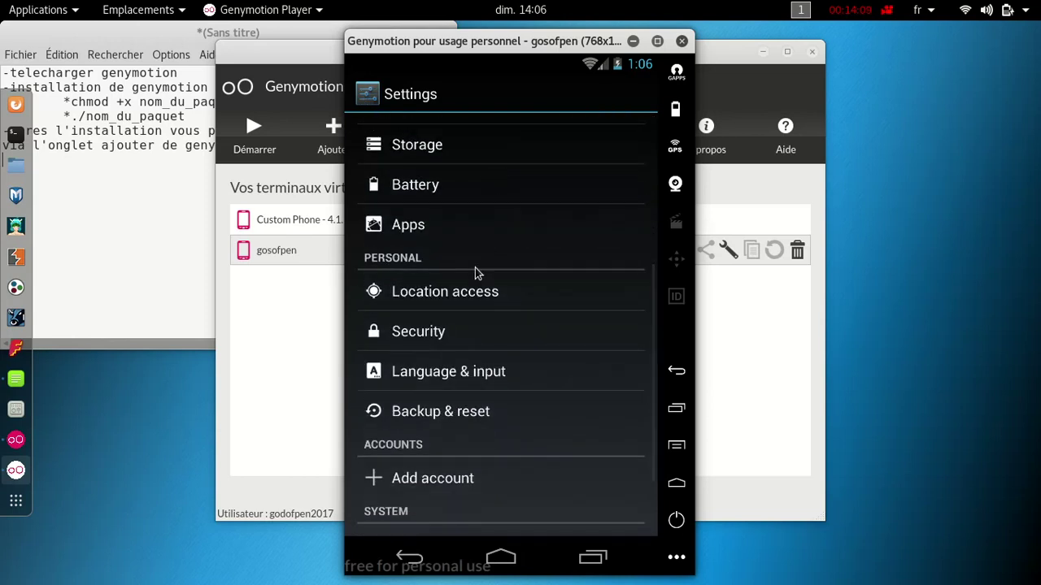
drag(446, 333, 460, 285)
click(460, 328)
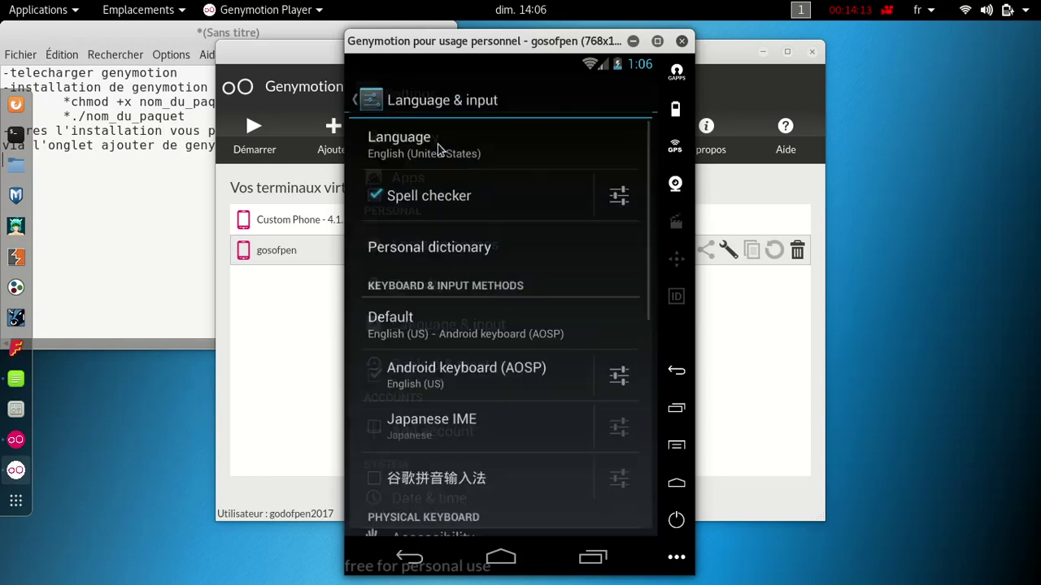
click(433, 150)
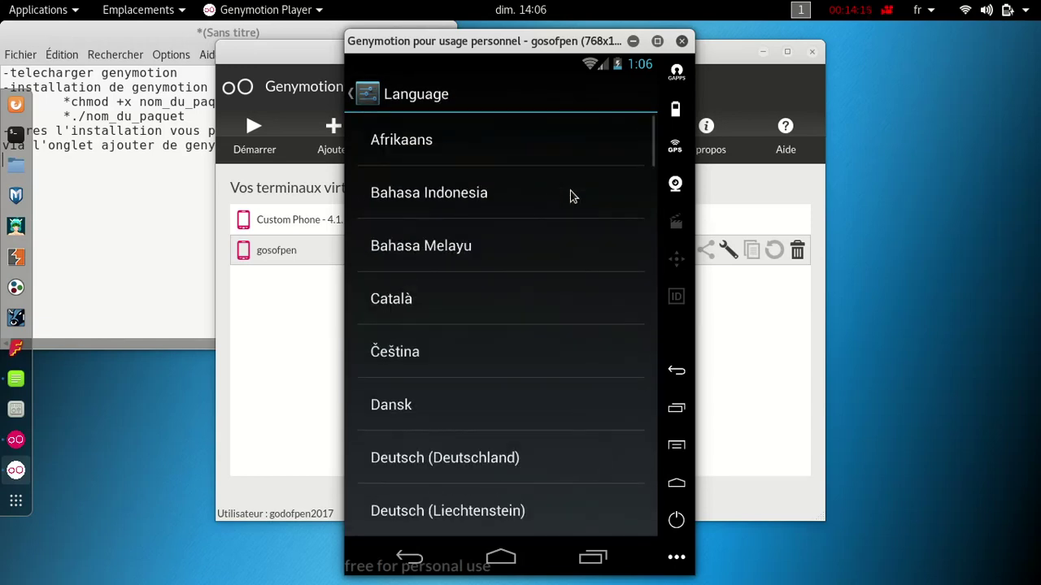
drag(471, 485, 491, 185)
scroll(490, 186, down, 5)
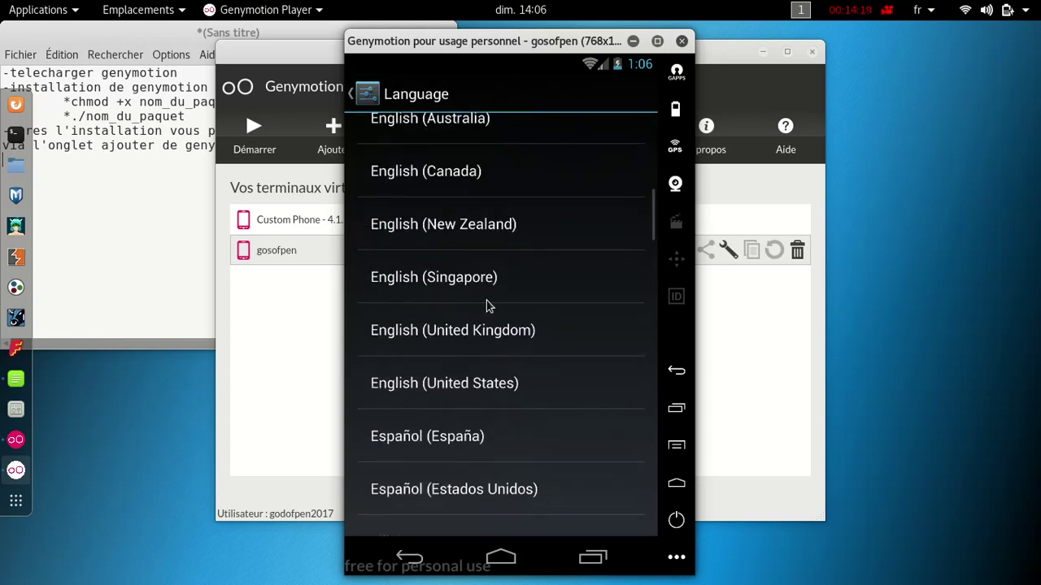
scroll(482, 259, down, 5)
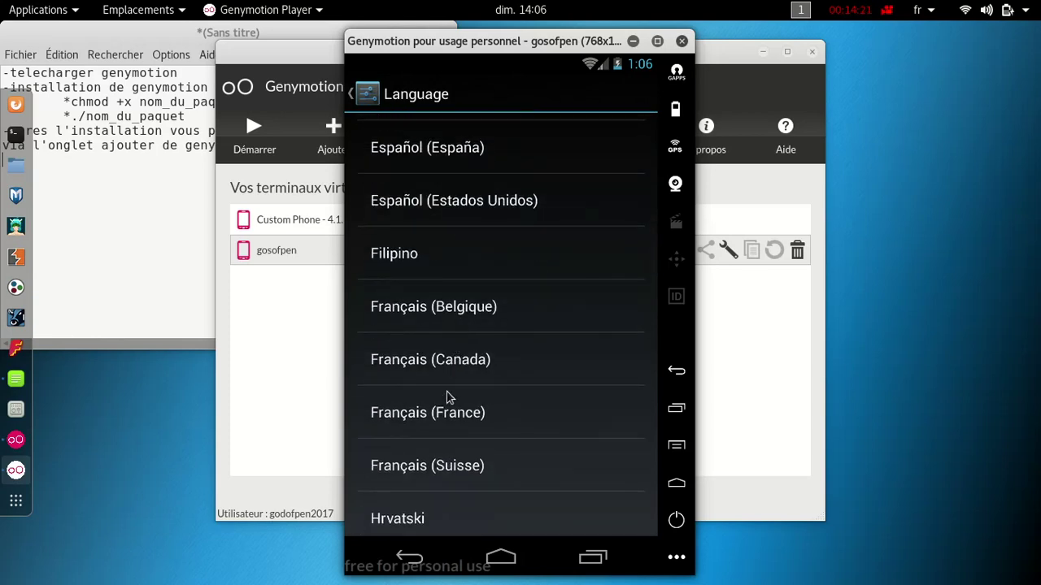
click(447, 423)
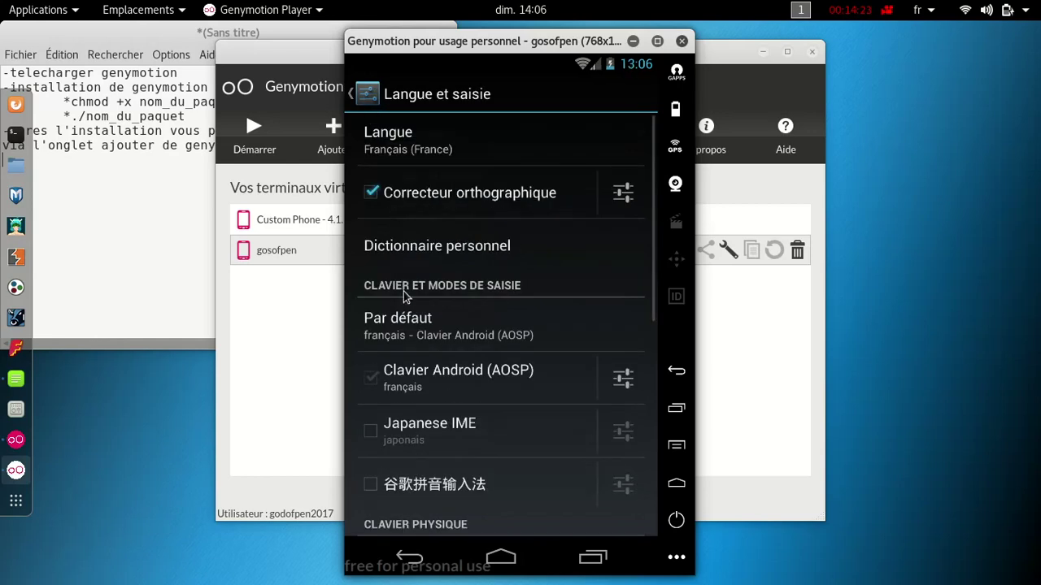
click(369, 98)
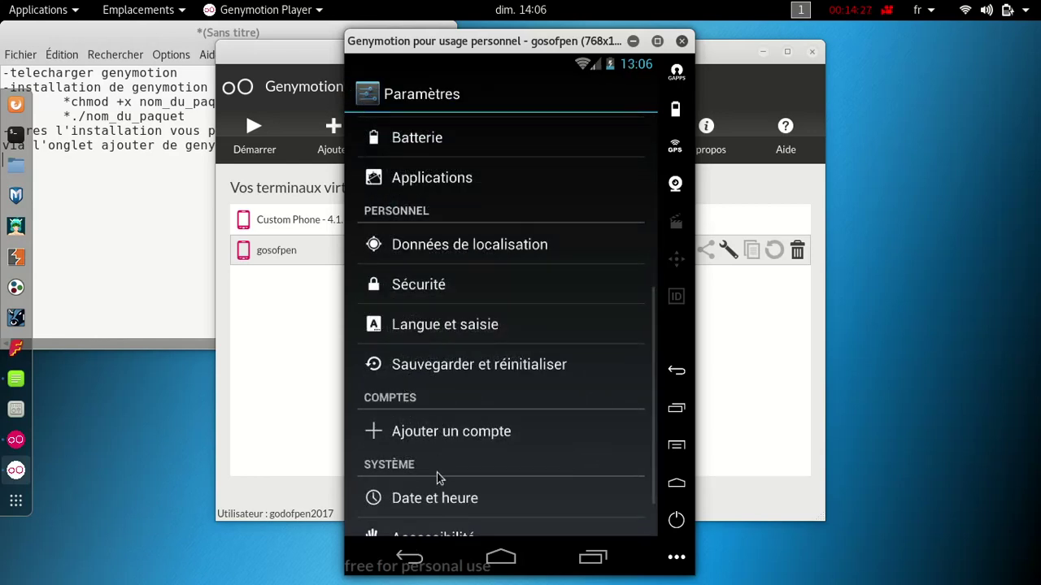
- View the device's security settings, return to the main settings list and leave it for the app list
scroll(439, 455, down, 2)
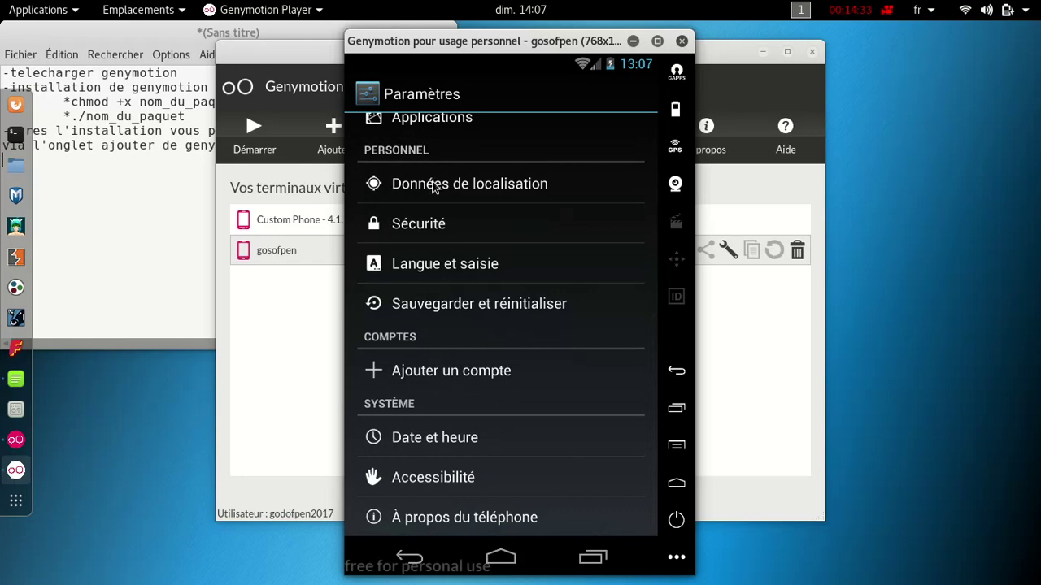
click(419, 233)
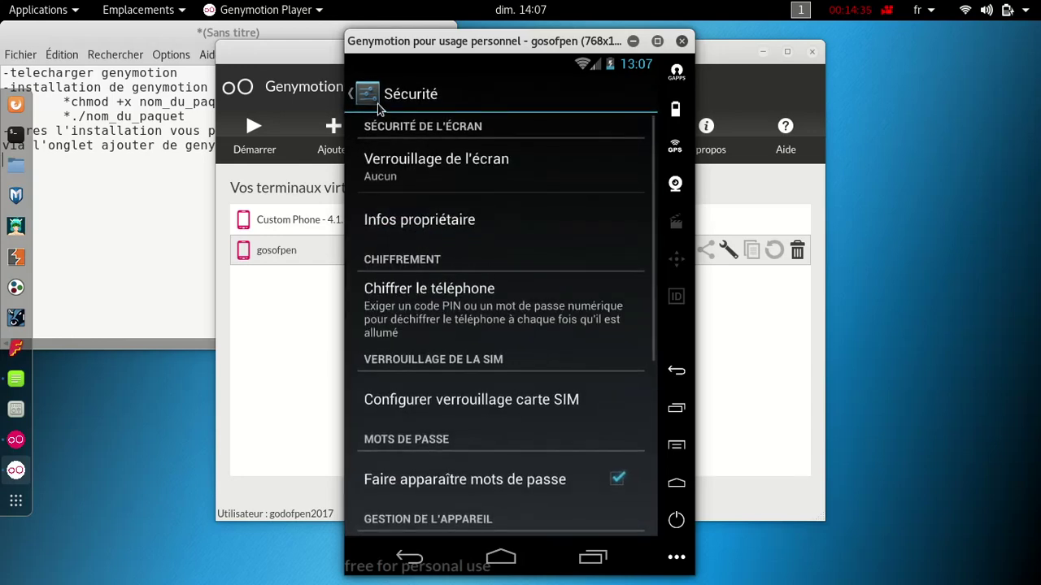
click(358, 95)
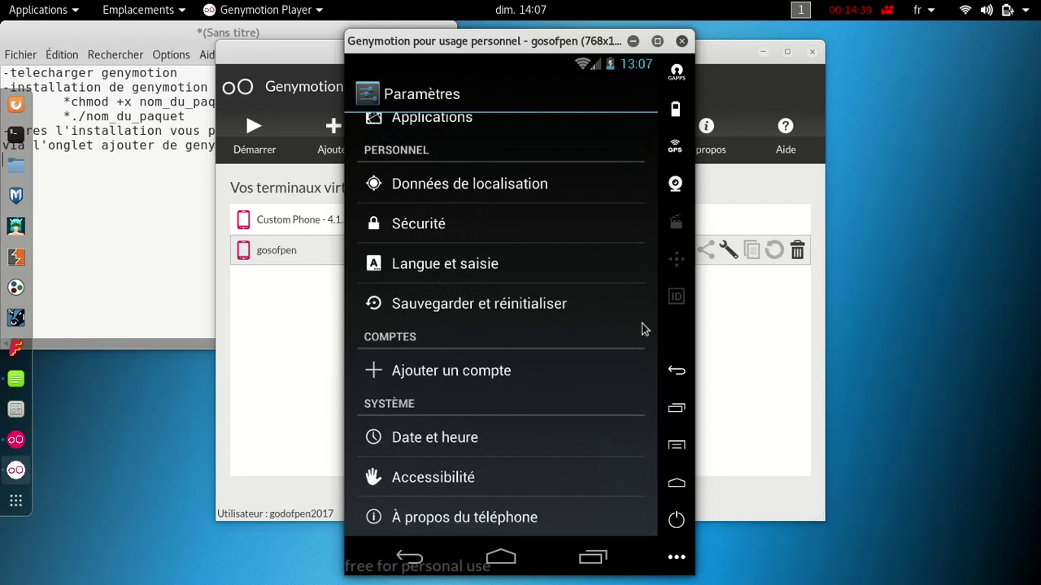
click(413, 566)
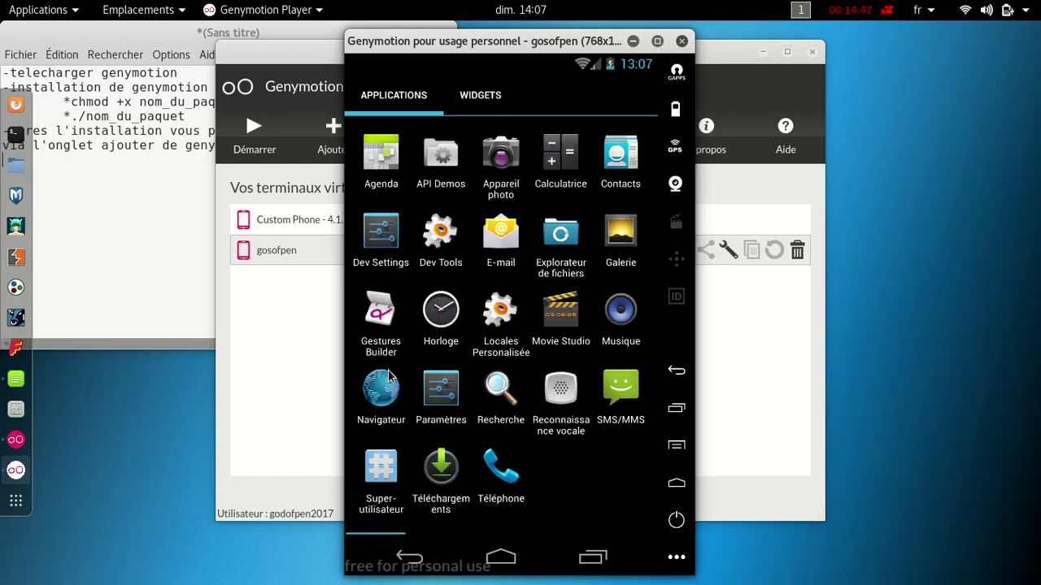
- Launch the device's web browser (Navigateur) and refuse Google's request to share the device's location
click(389, 399)
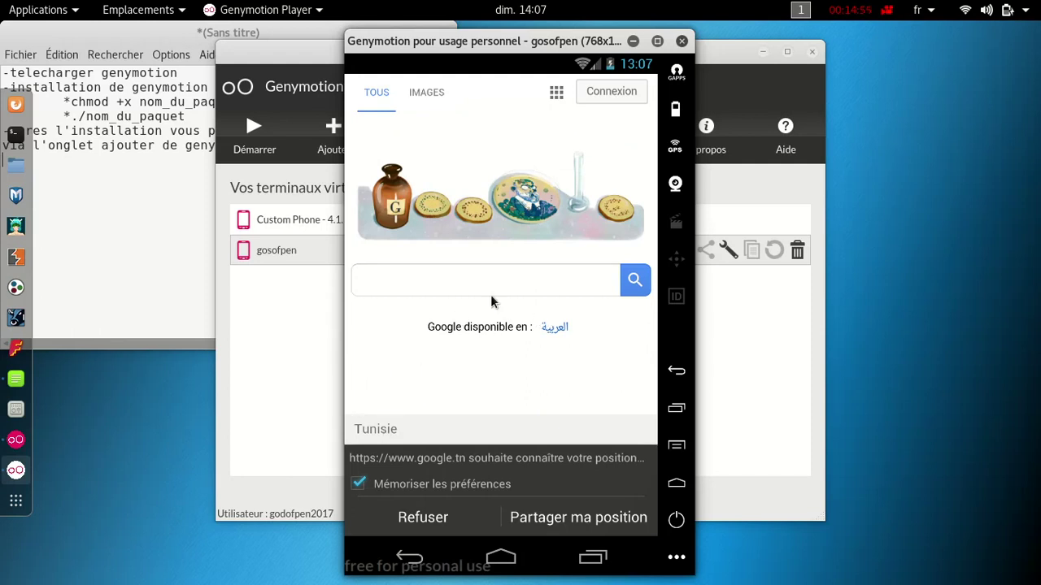
click(435, 521)
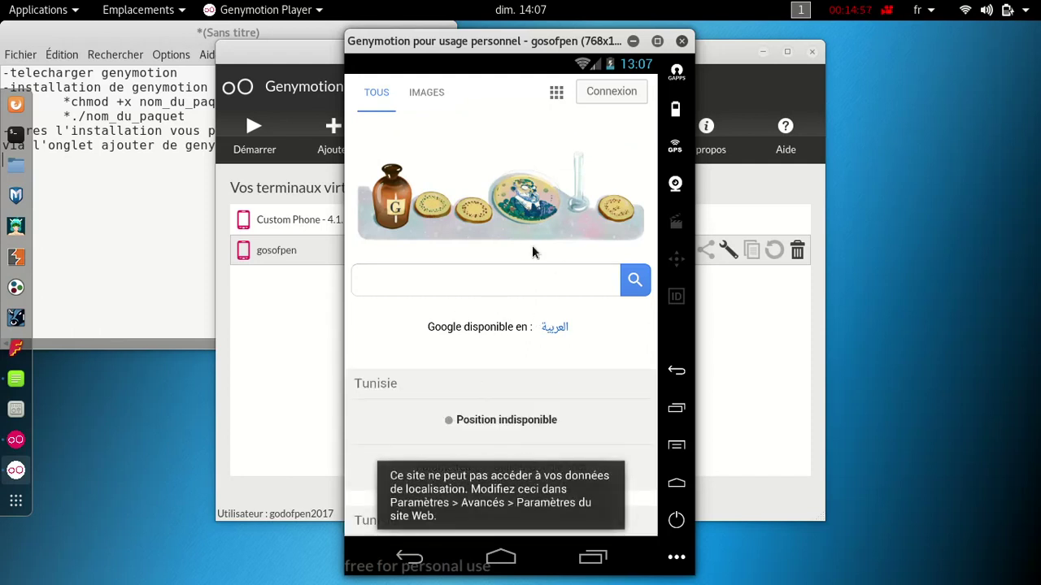
scroll(525, 279, down, 1)
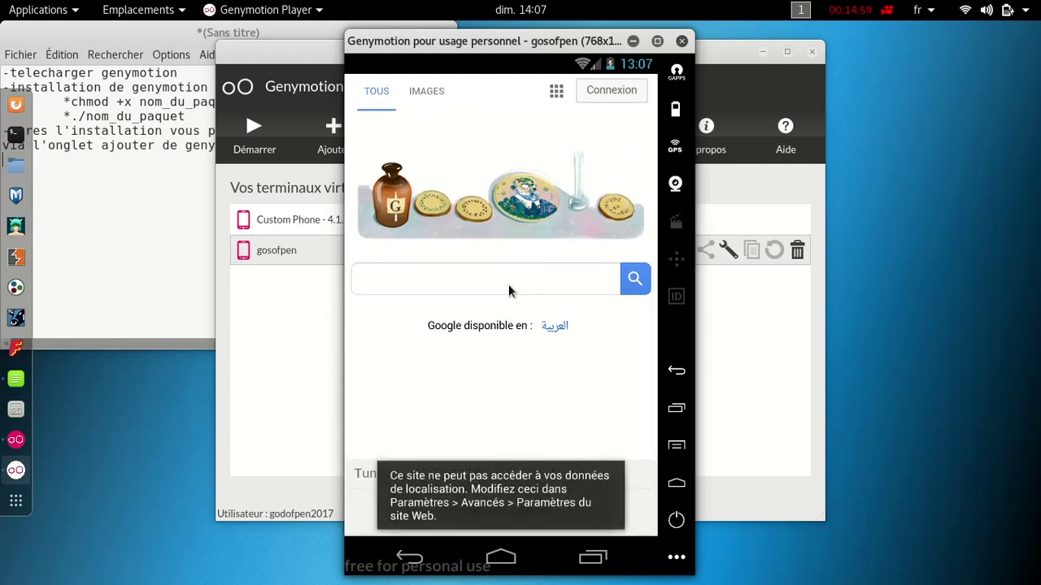
- Search Google for "google play store"
click(482, 285)
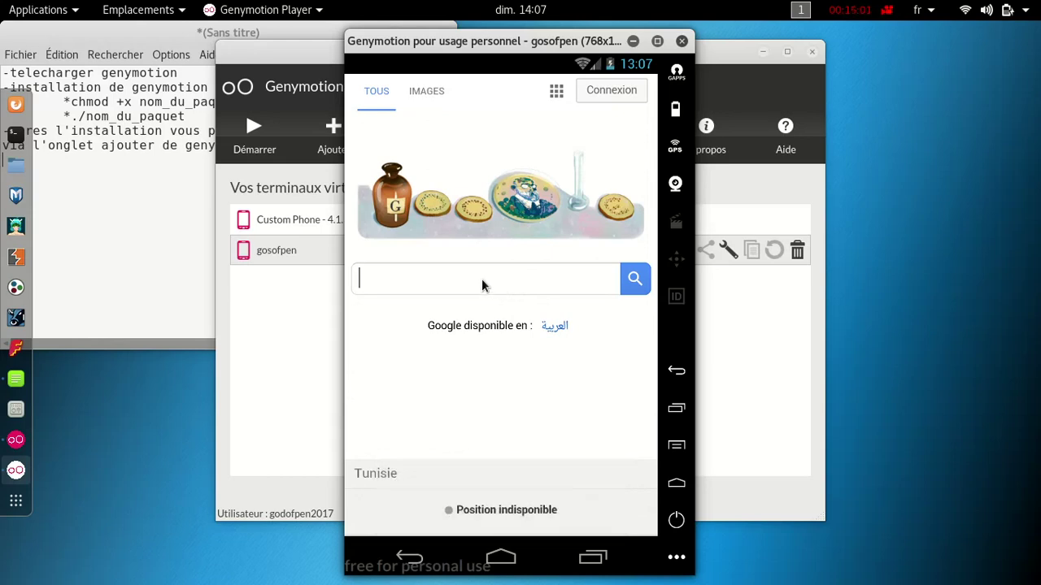
text(googl)
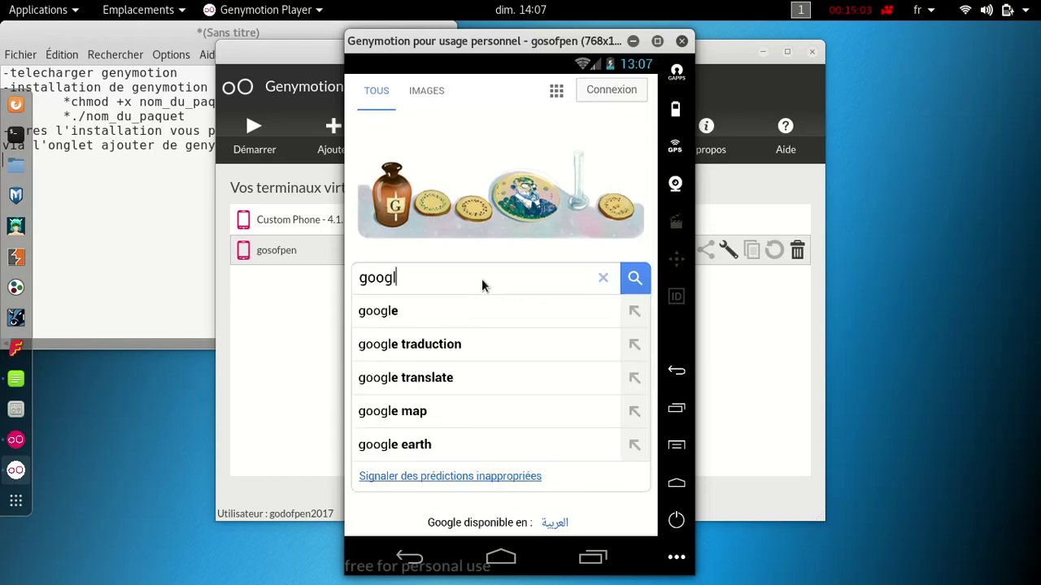
text(e play)
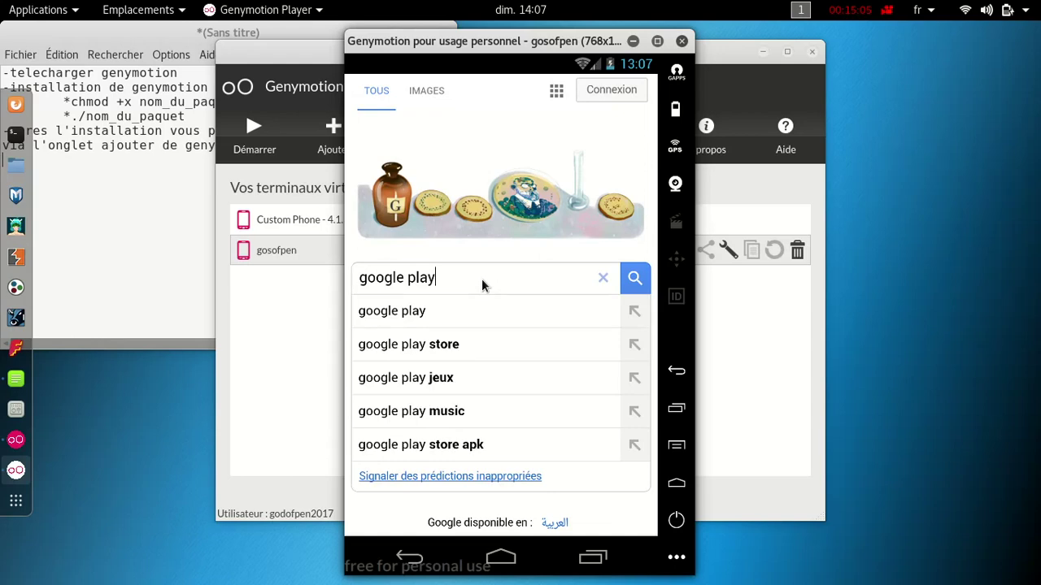
text( store)
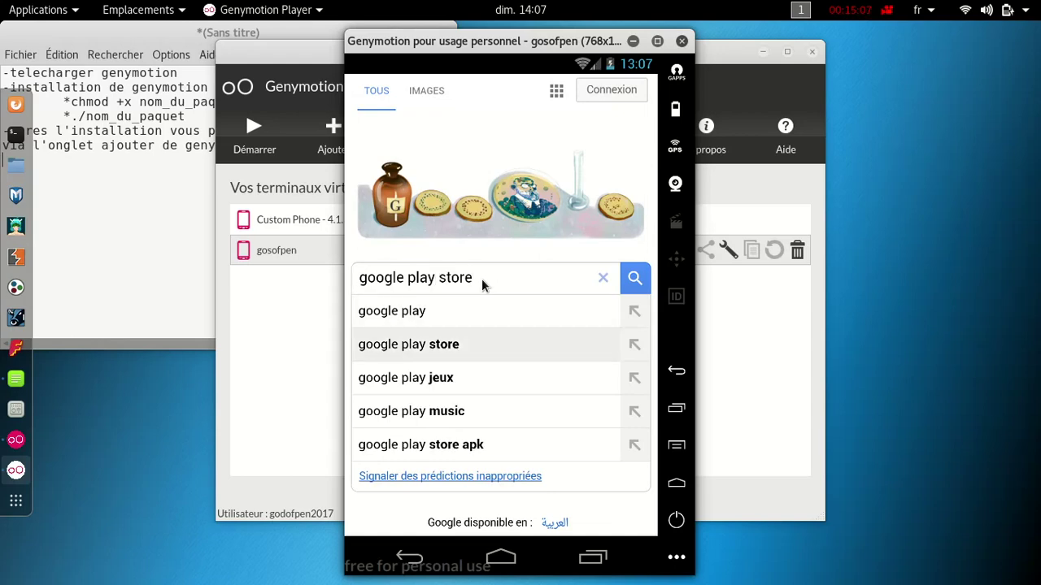
key(Return)
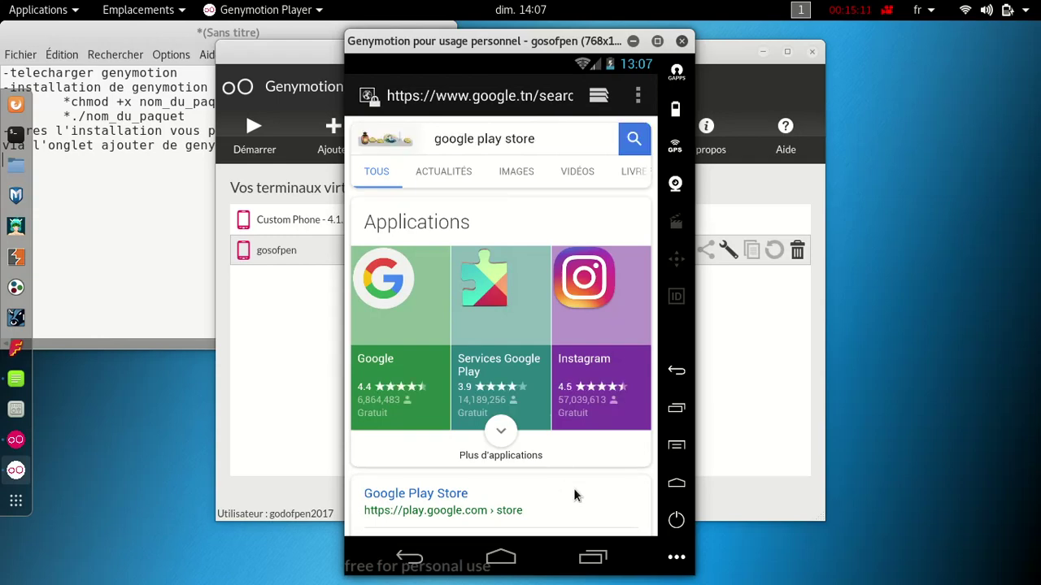
- Look through the search results and open the Google Play Store result from play.google.com
scroll(573, 488, down, 5)
scroll(583, 262, up, 2)
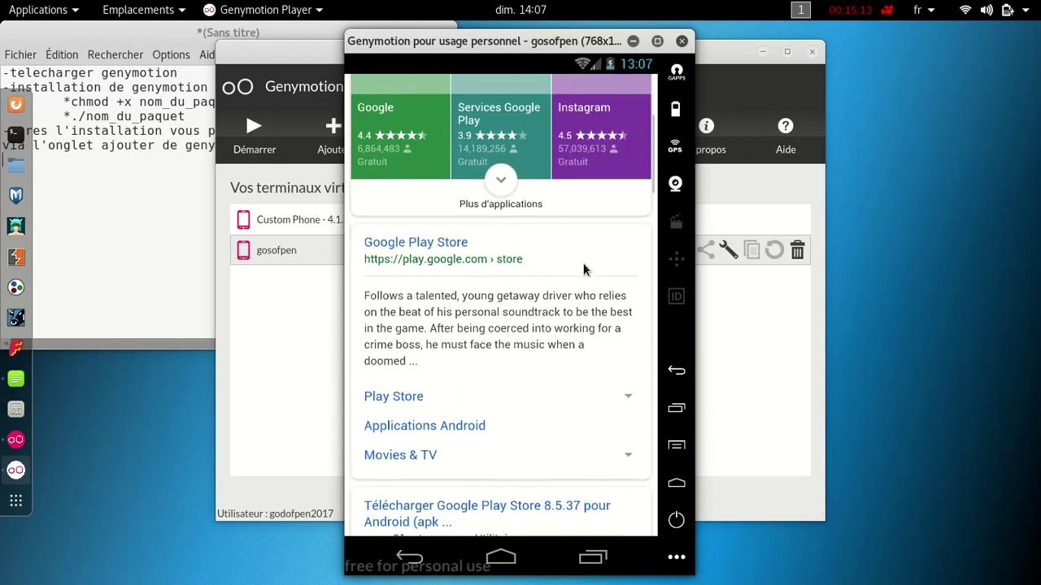
scroll(583, 263, down, 1)
scroll(583, 363, up, 4)
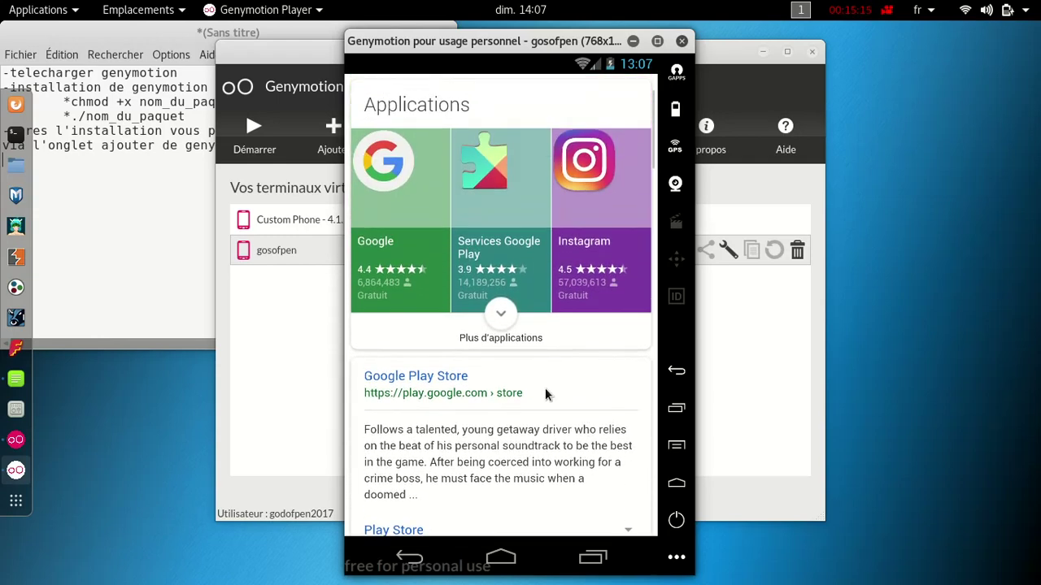
click(445, 394)
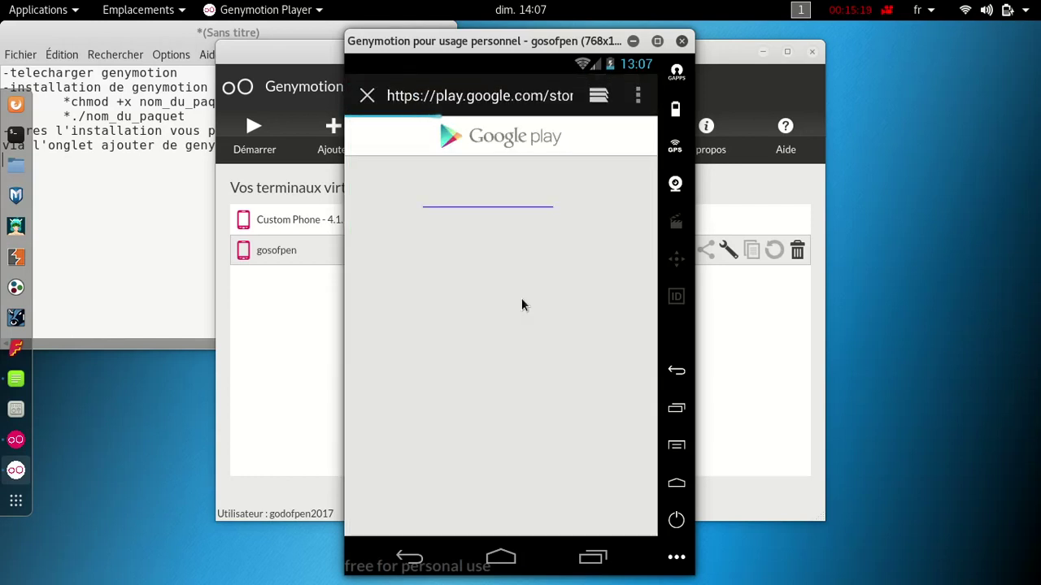
- Try to reach the Google Play Store application through the page's link, retry the market address, and leave the browser for the app list
click(502, 201)
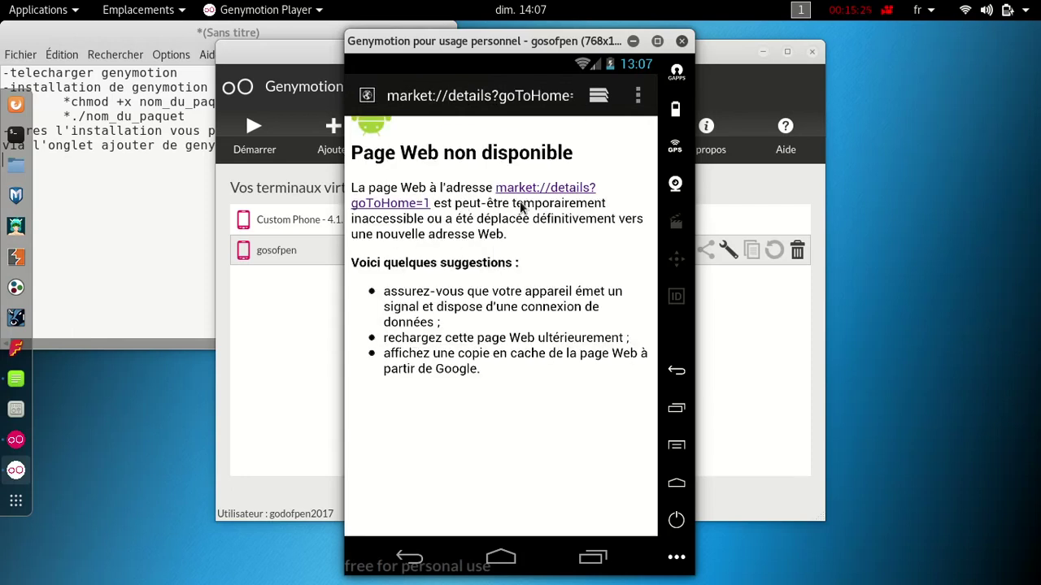
click(527, 193)
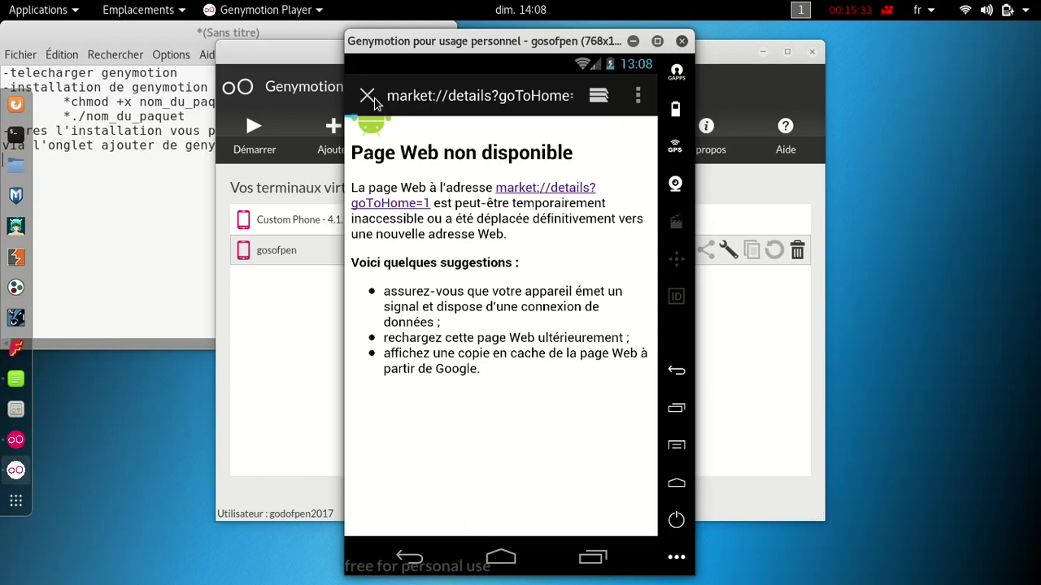
click(368, 96)
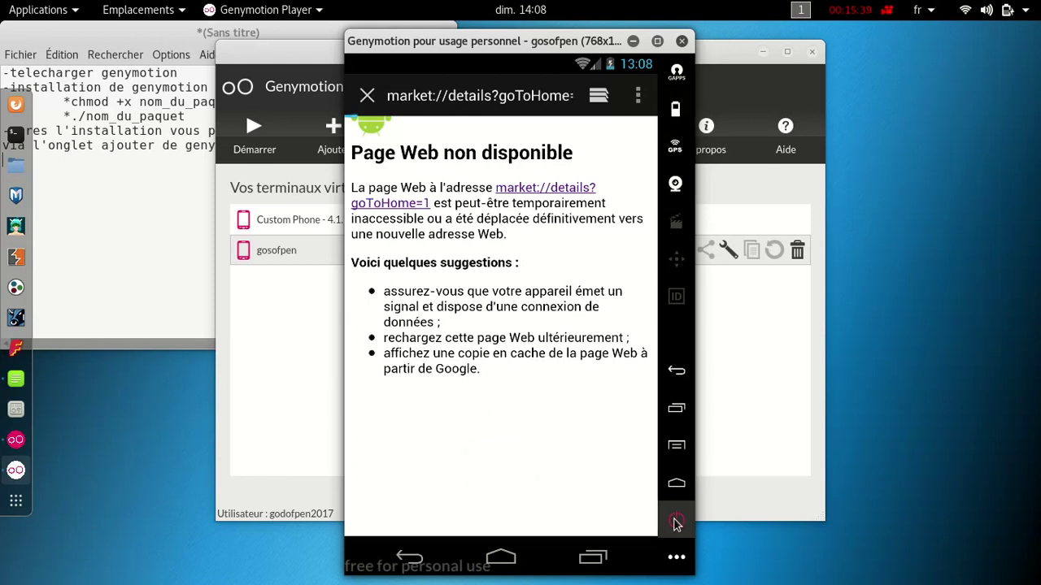
click(411, 559)
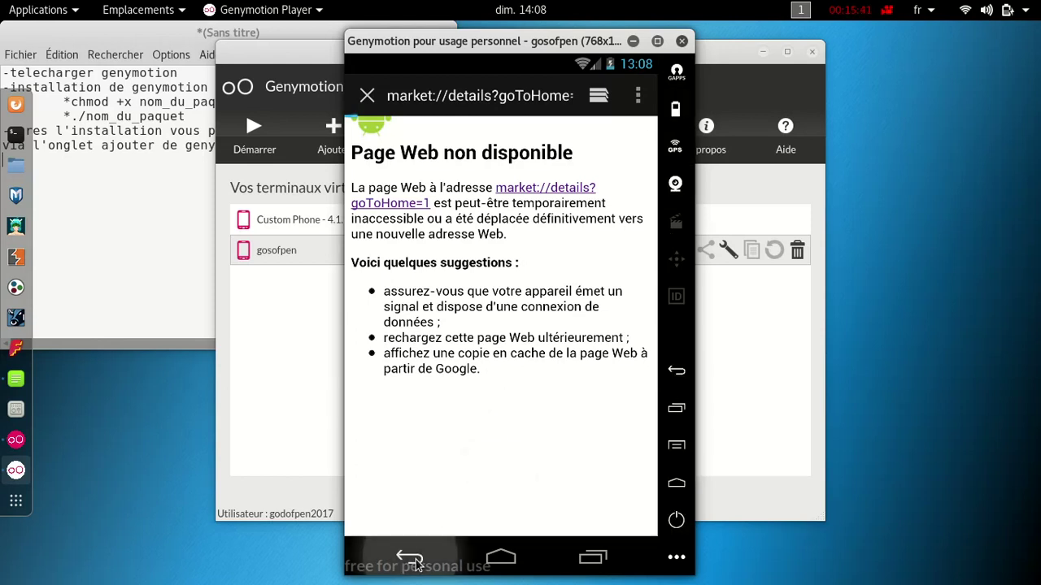
click(504, 559)
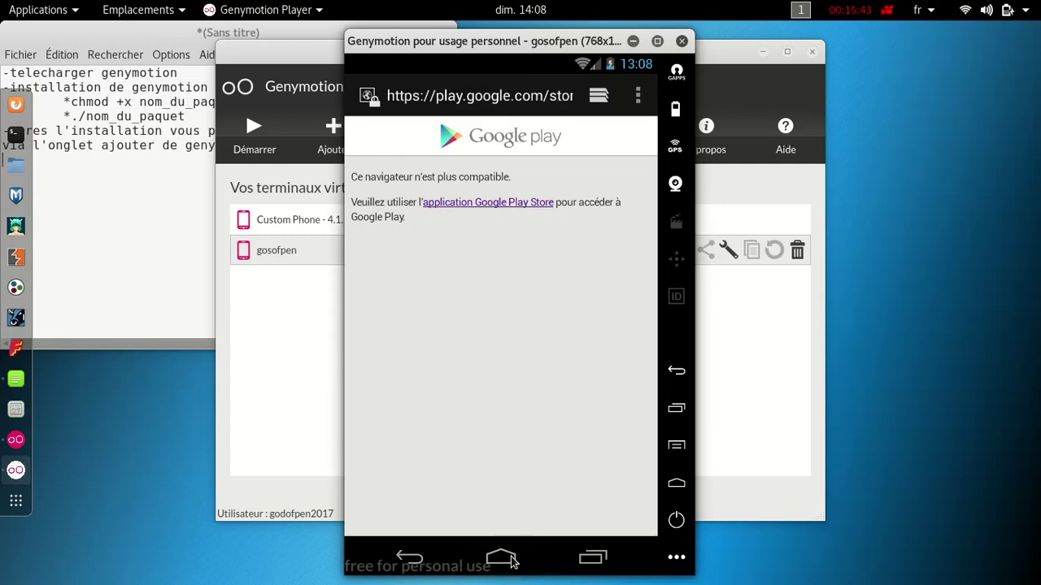
click(501, 504)
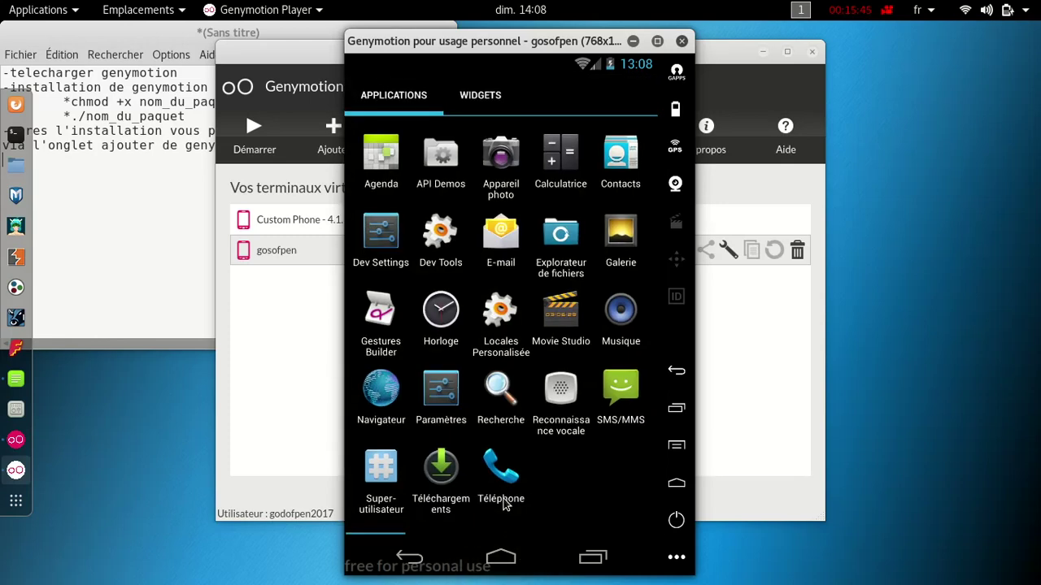
- Go through Dev Settings up to the main settings list, view the display settings (Affichage) and return to the list
click(381, 231)
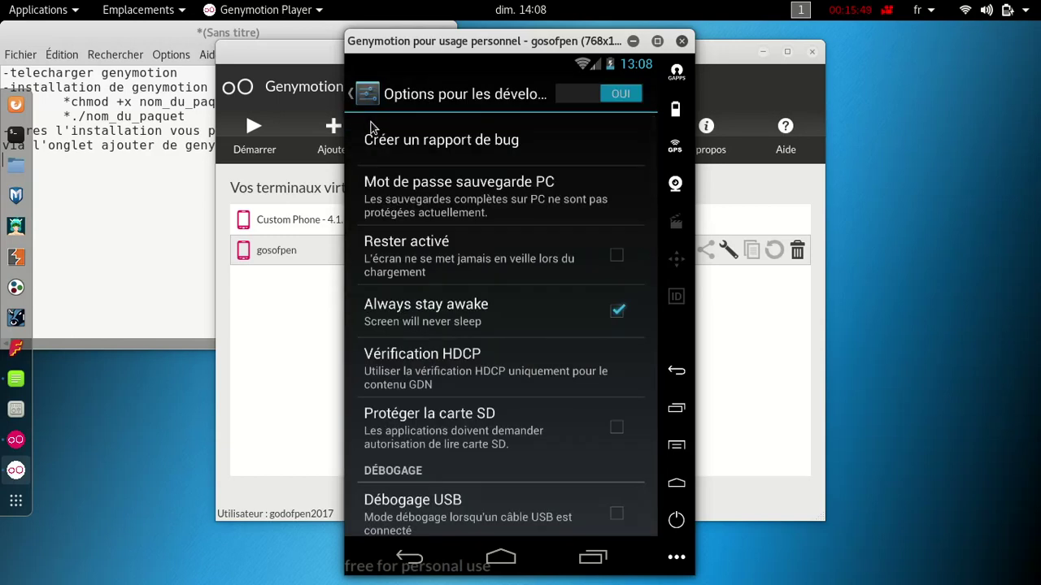
click(366, 114)
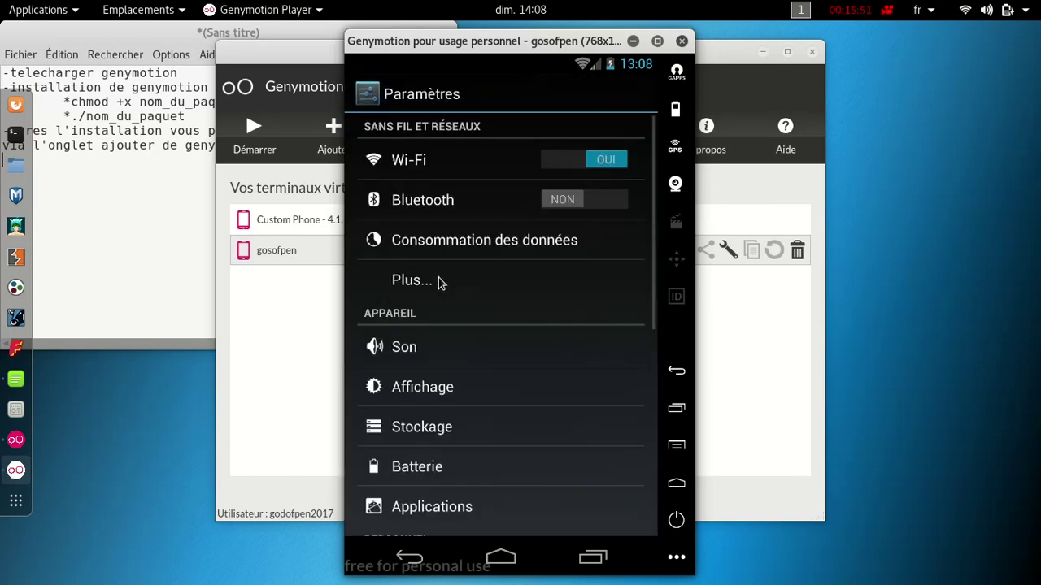
click(437, 391)
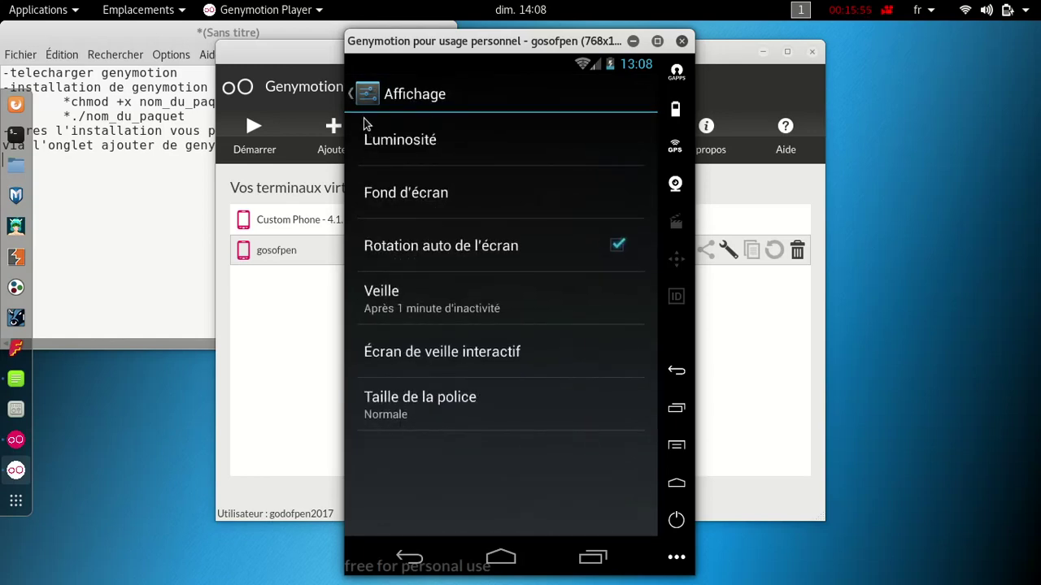
click(366, 114)
- Open the Sécurité settings and choose Schéma as the device's screen lock type
drag(463, 402, 494, 154)
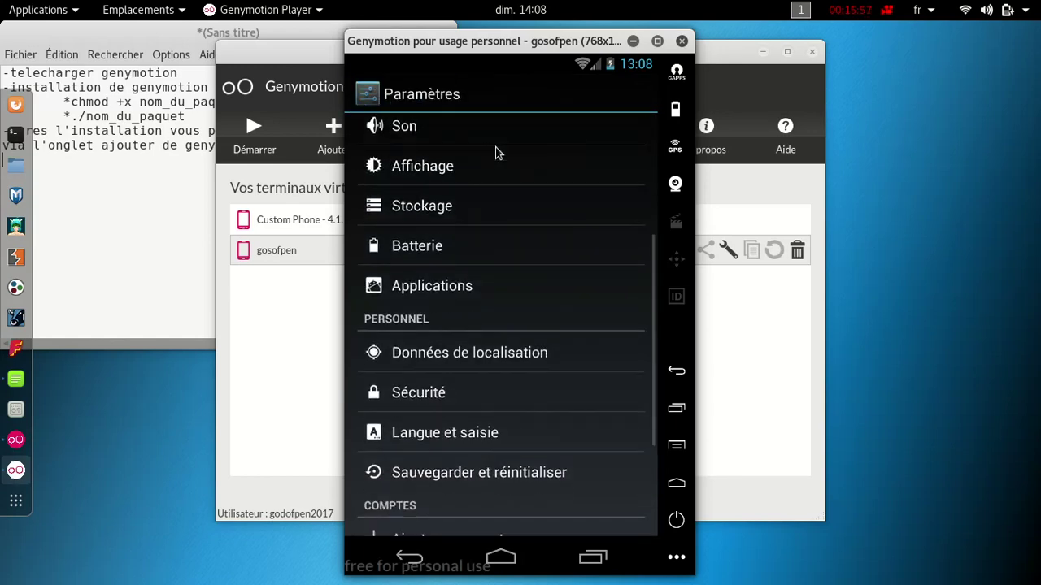
drag(464, 372, 510, 262)
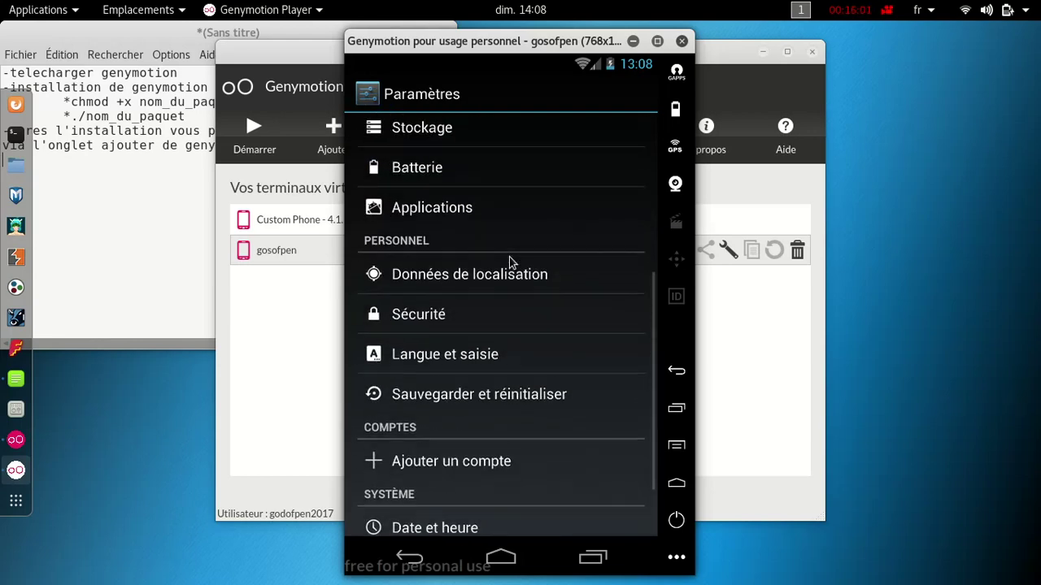
click(472, 335)
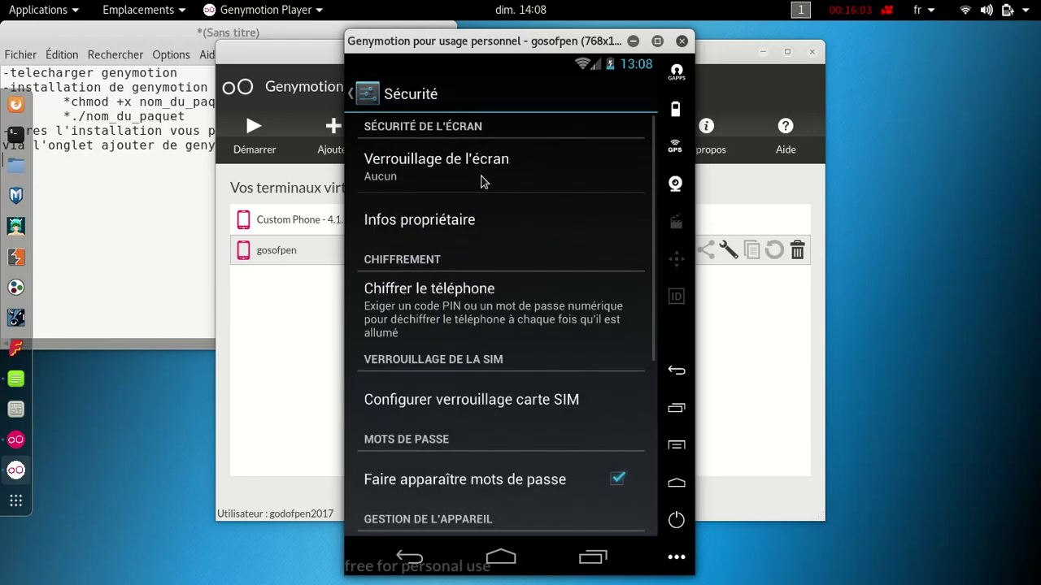
click(485, 177)
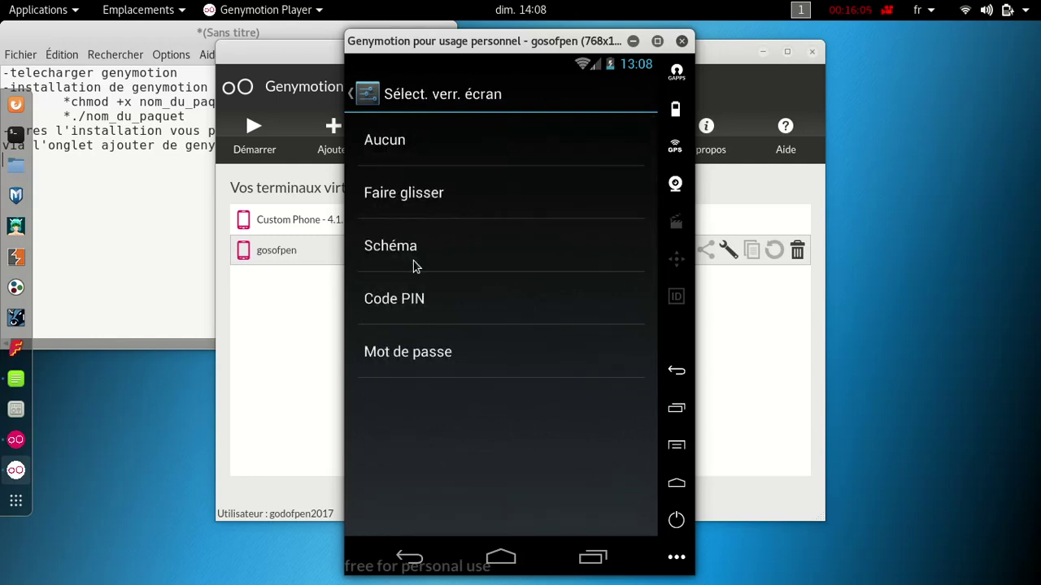
click(415, 267)
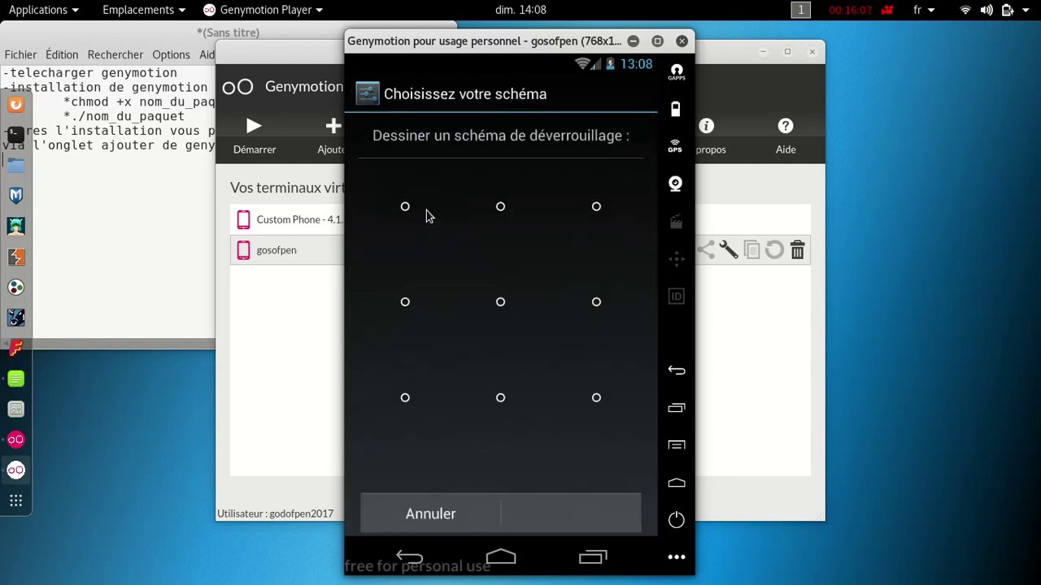
- Draw the unlock pattern, redraw it for confirmation and save it as the screen lock
mouse_move(405, 208)
mouse_down()
mouse_move(621, 208)
mouse_move(505, 288)
mouse_move(419, 405)
mouse_move(631, 405)
mouse_up()
click(559, 519)
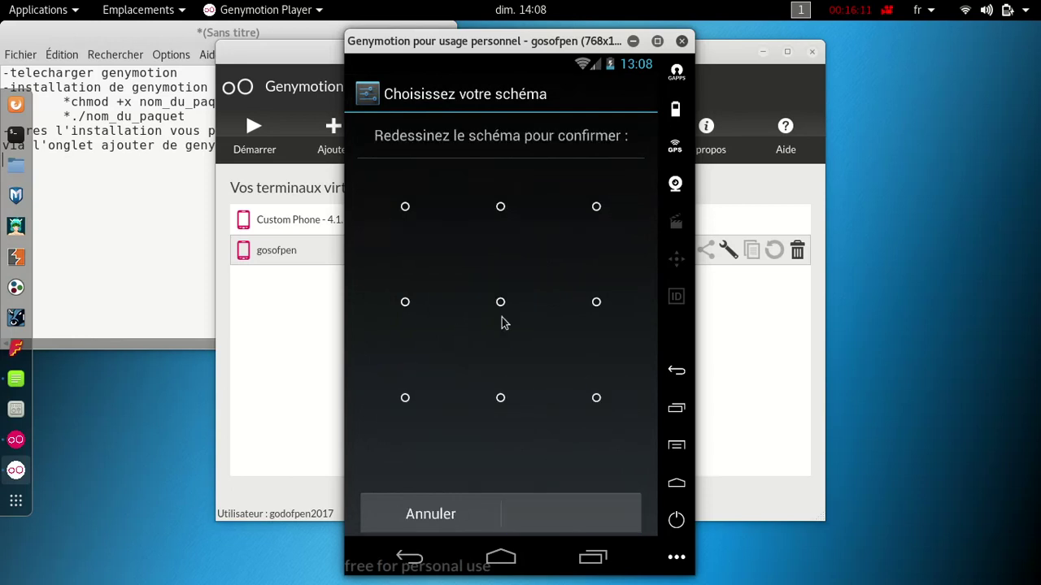
mouse_move(402, 221)
mouse_down()
mouse_move(639, 233)
mouse_move(425, 390)
mouse_move(647, 378)
mouse_up()
click(572, 530)
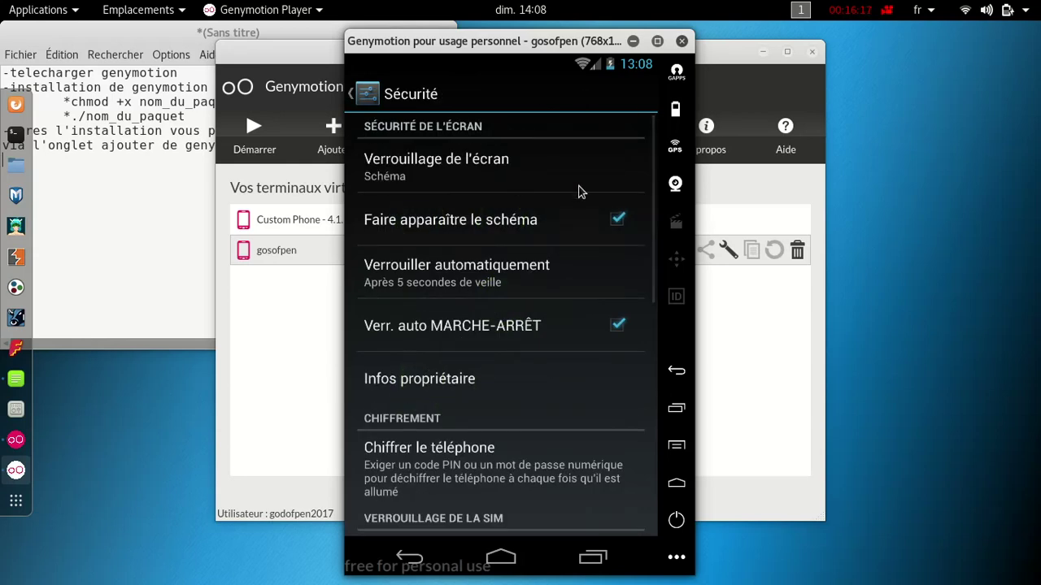
- Test the screen lock by turning the display off and on, entering a wrong and the correct unlock pattern, and return to the home screen
click(676, 525)
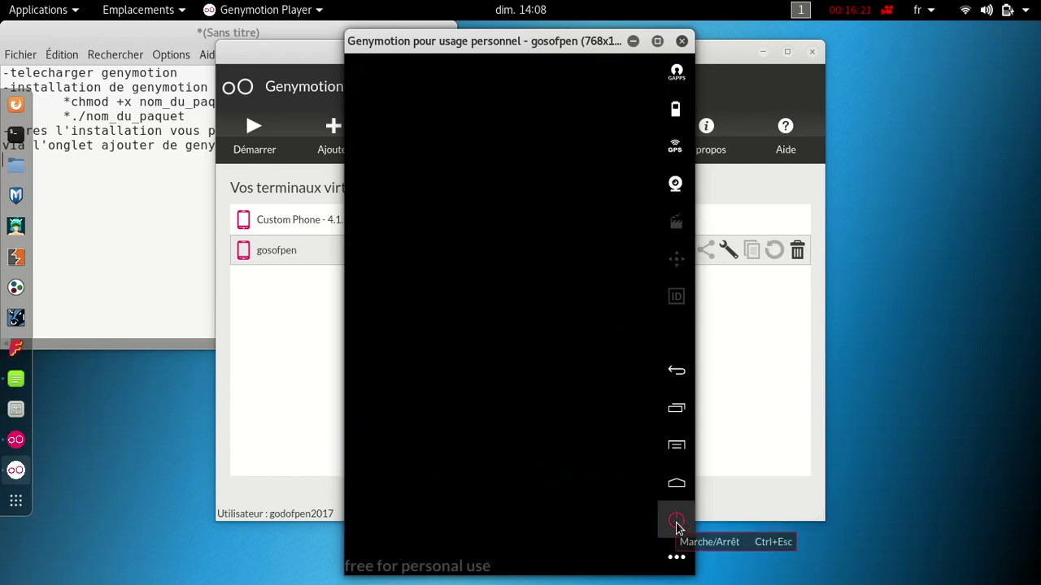
click(677, 525)
drag(427, 280, 583, 276)
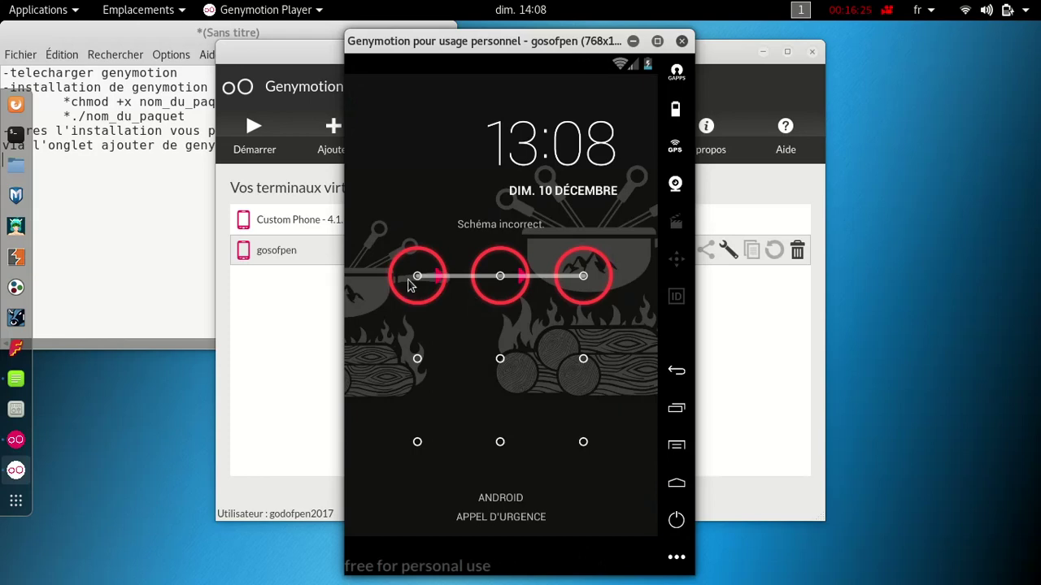
mouse_move(419, 280)
mouse_down()
mouse_move(583, 277)
mouse_move(544, 329)
mouse_move(491, 443)
mouse_move(589, 440)
mouse_up()
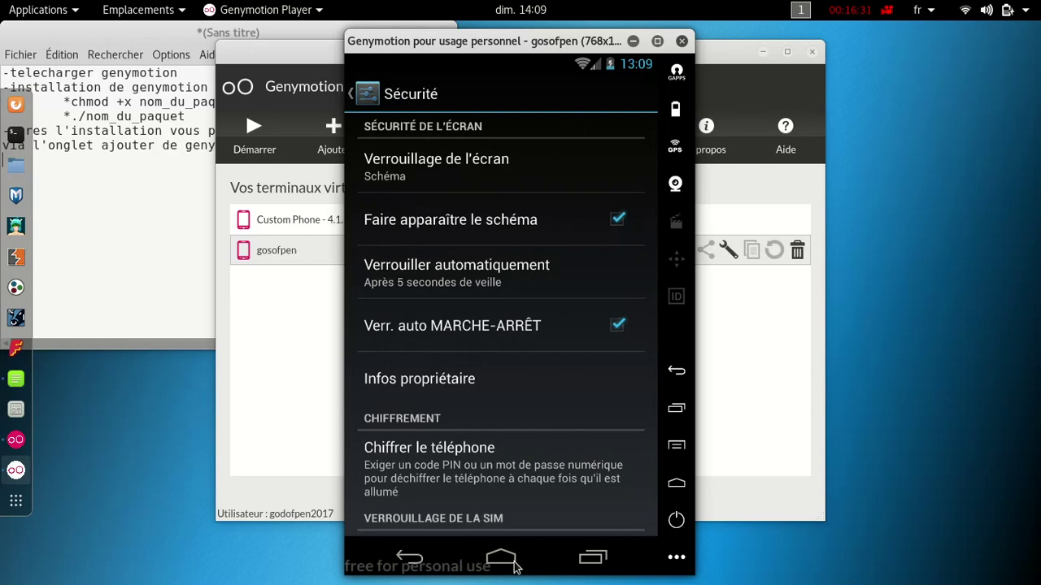
click(514, 565)
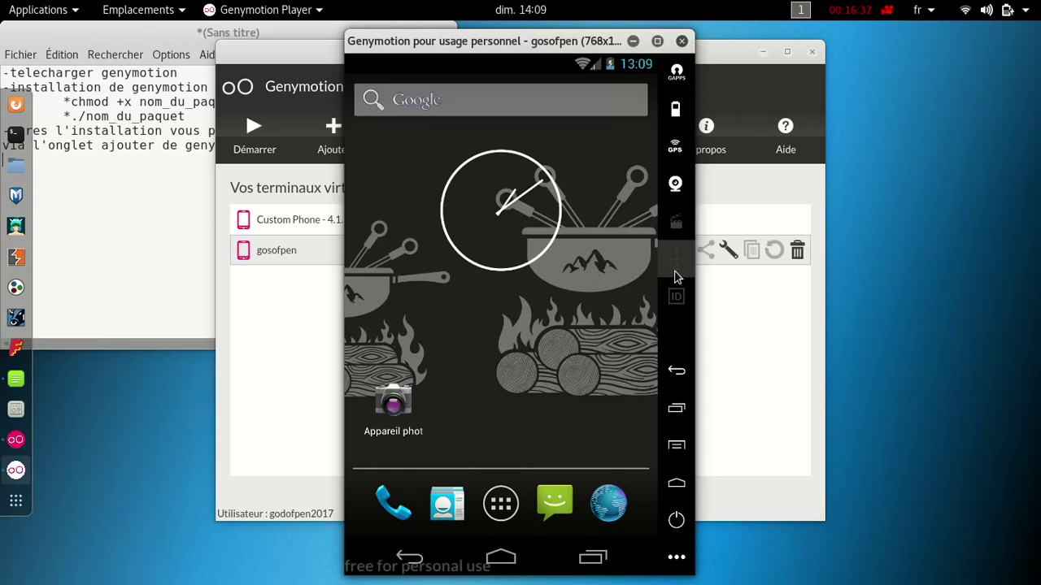
- Show the virtual device's recent apps control and the home screen's options menu, and return to the home screen
click(681, 422)
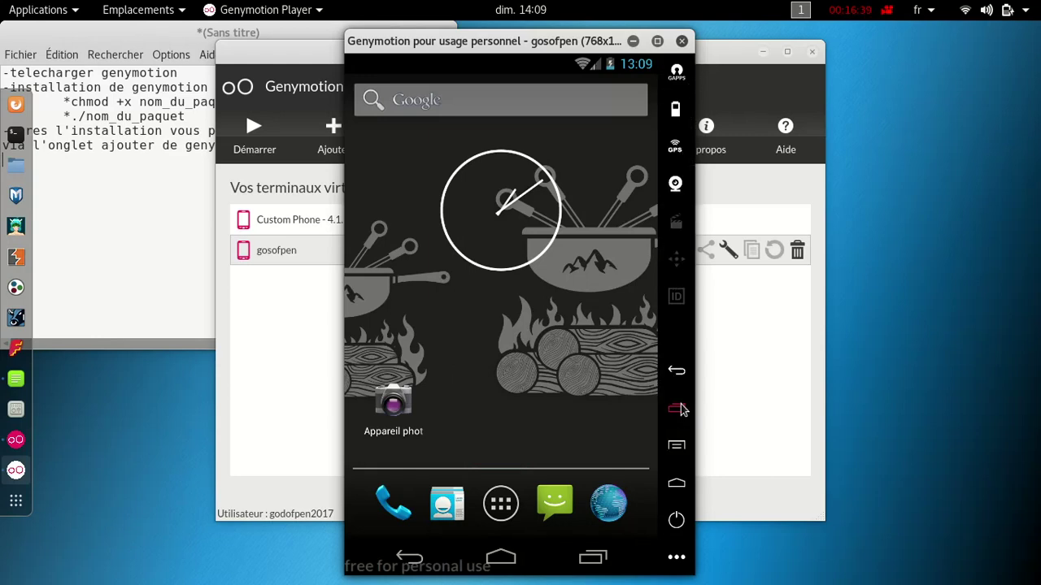
click(681, 424)
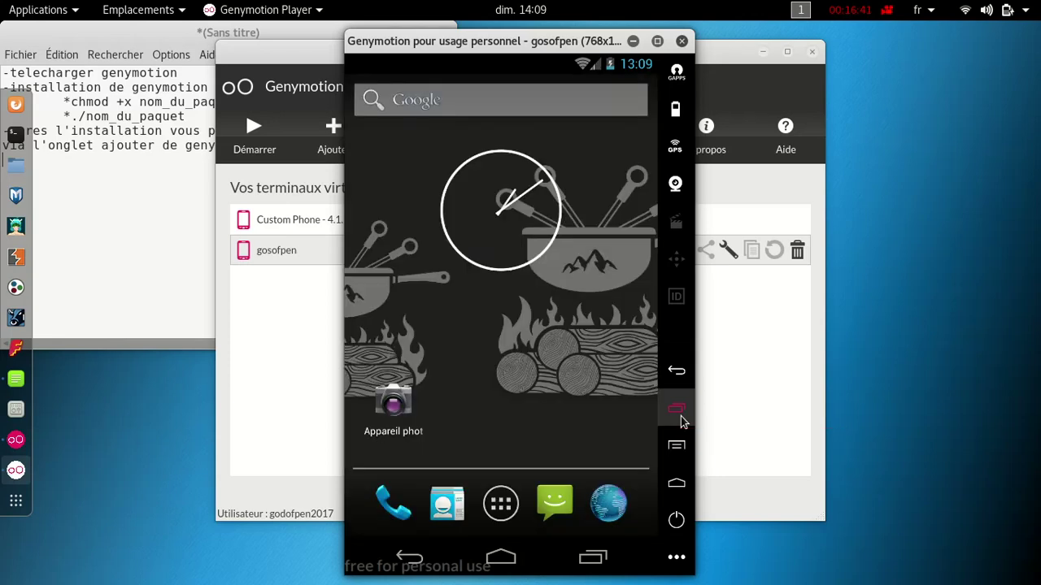
click(683, 443)
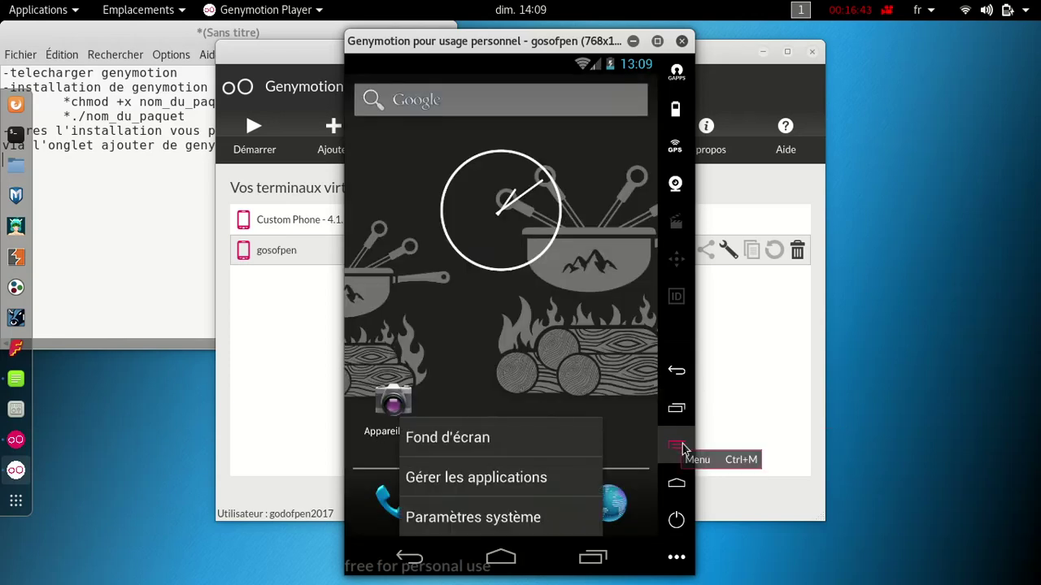
click(681, 487)
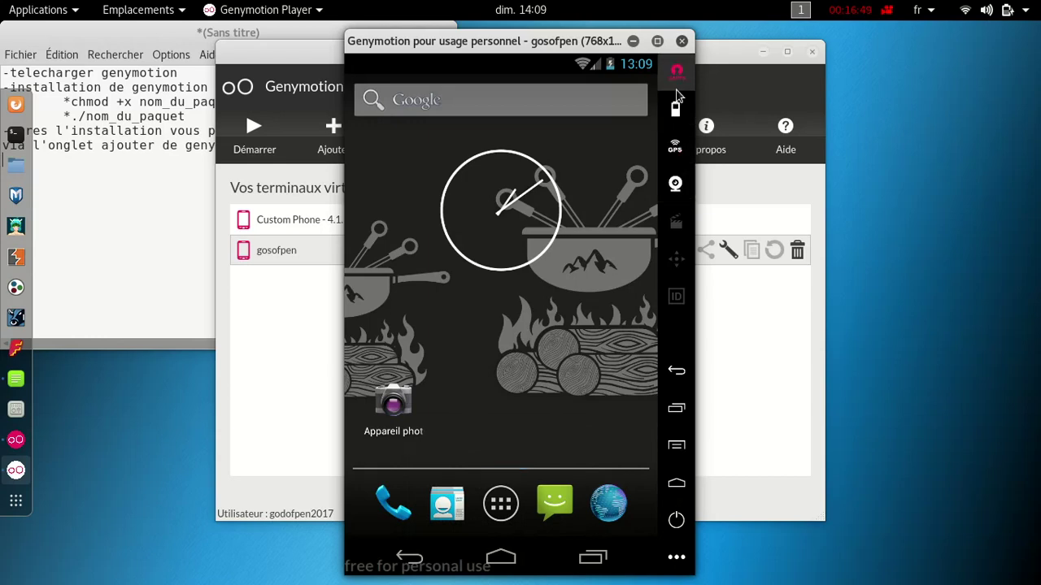
- View the Google search suggestions and the list of installed applications, and return to the home screen
click(474, 99)
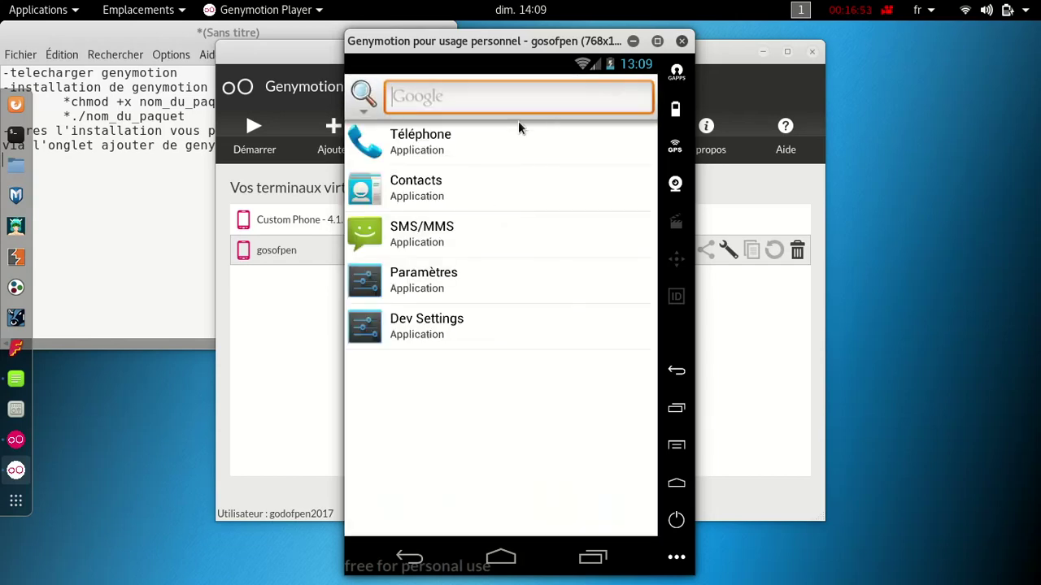
click(456, 189)
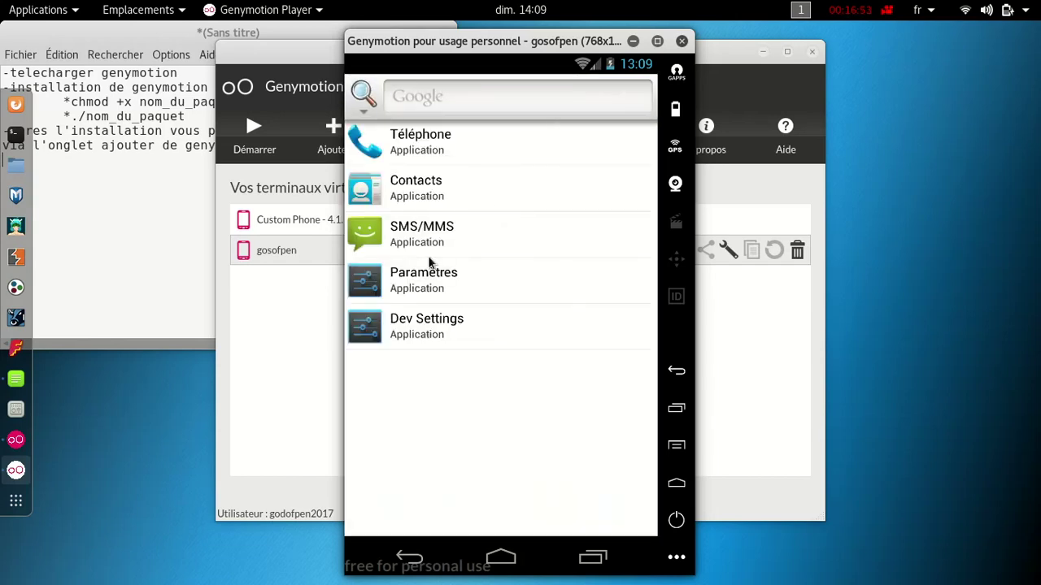
click(519, 556)
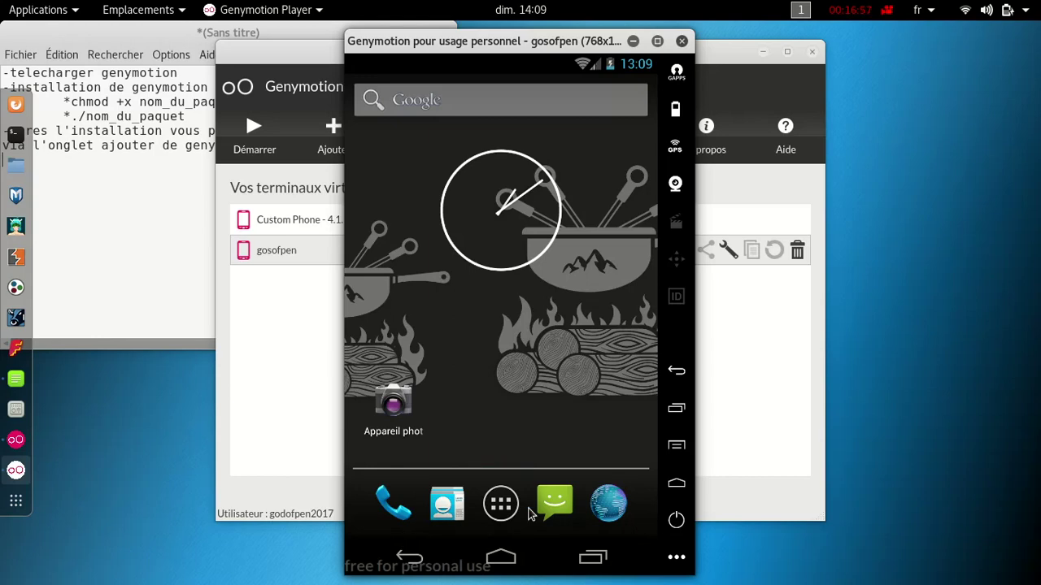
click(515, 504)
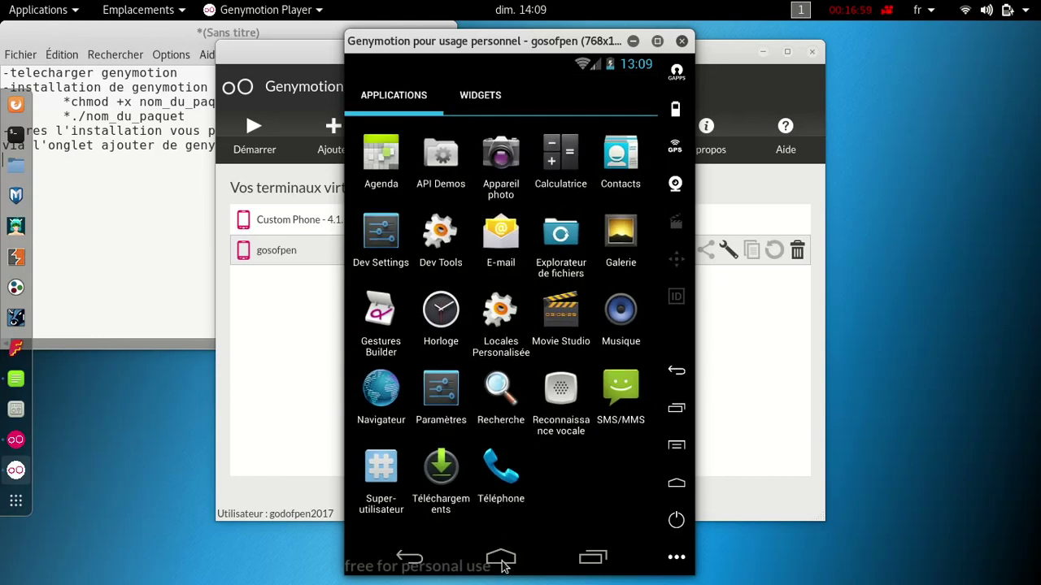
click(502, 561)
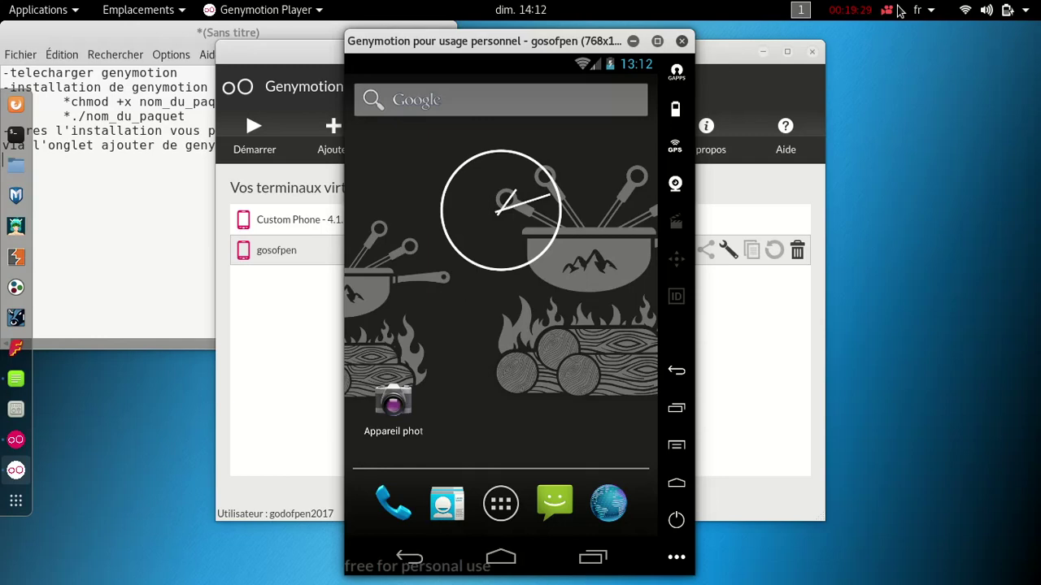
click(888, 10)
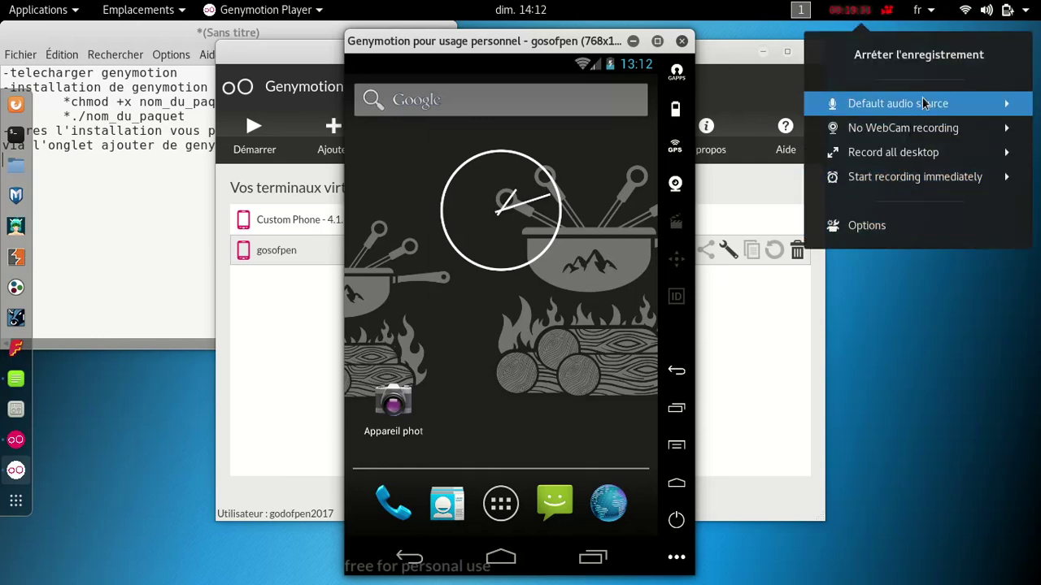